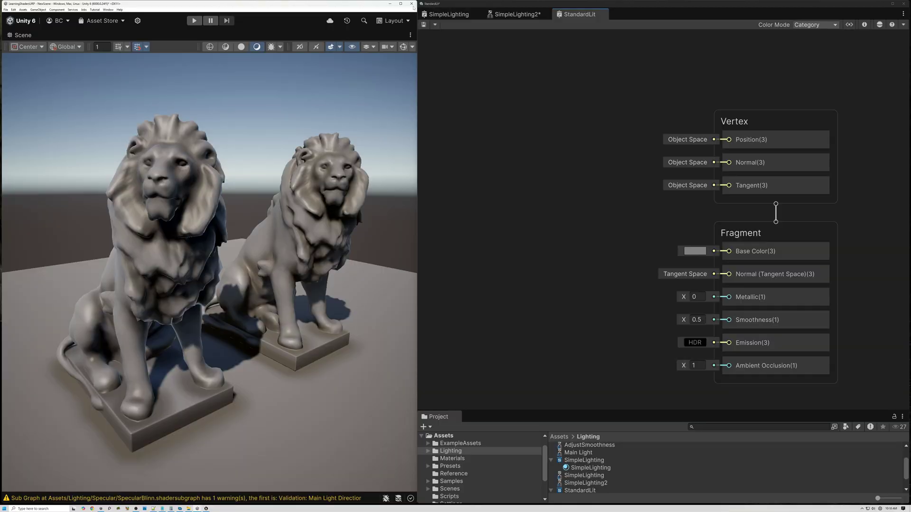
Step: Switch to the SimpleLighting2 graph with its DiffuseLambert, SpecularBlinn and AdditionalLights nodes
click(516, 14)
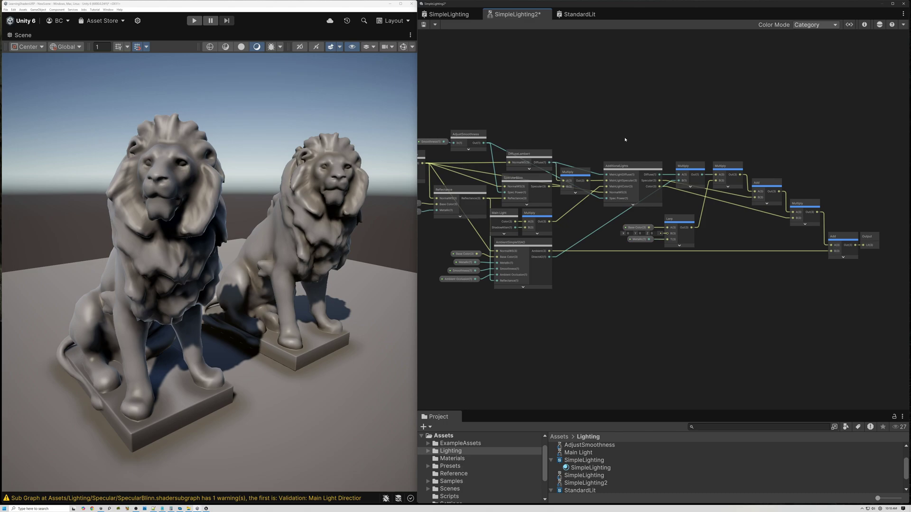
scroll(625, 140, up, 5)
click(607, 90)
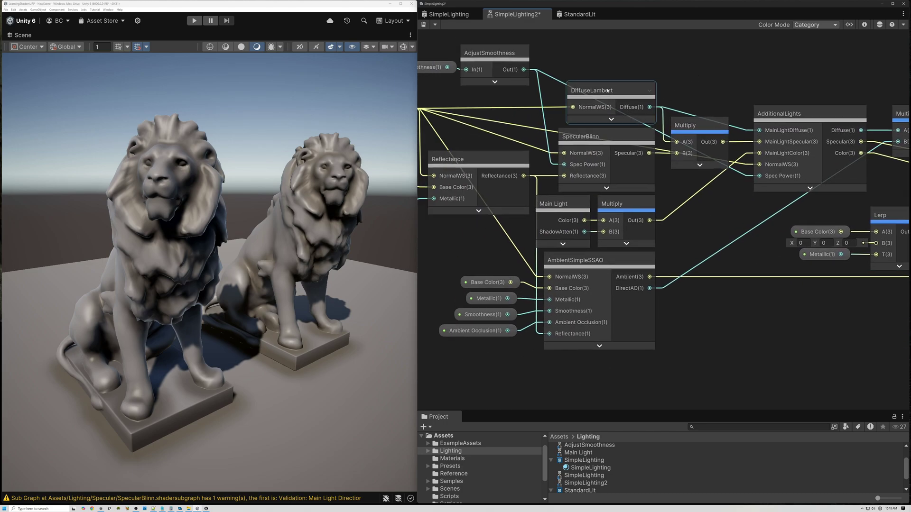
scroll(607, 90, up, 1)
drag(669, 132, 599, 276)
click(599, 287)
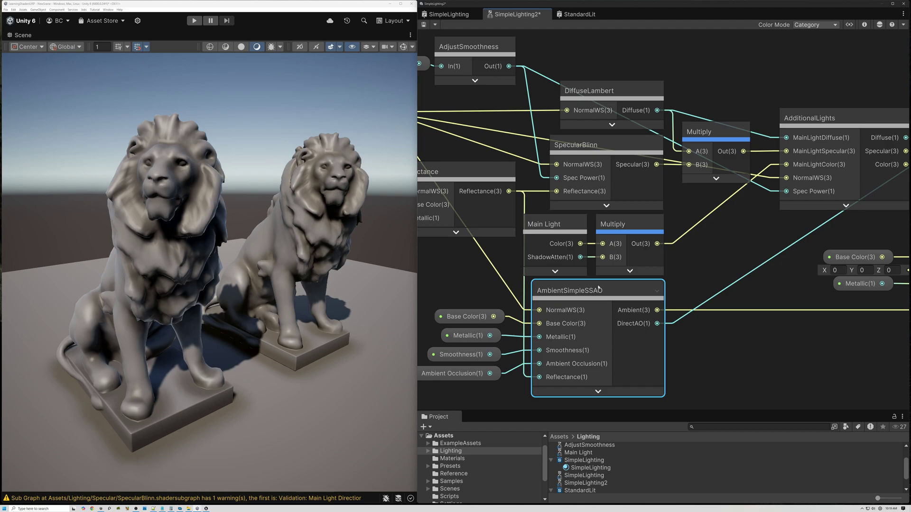
click(164, 271)
Step: Select the right and left lion statues in the Scene view in turn
click(299, 245)
click(76, 224)
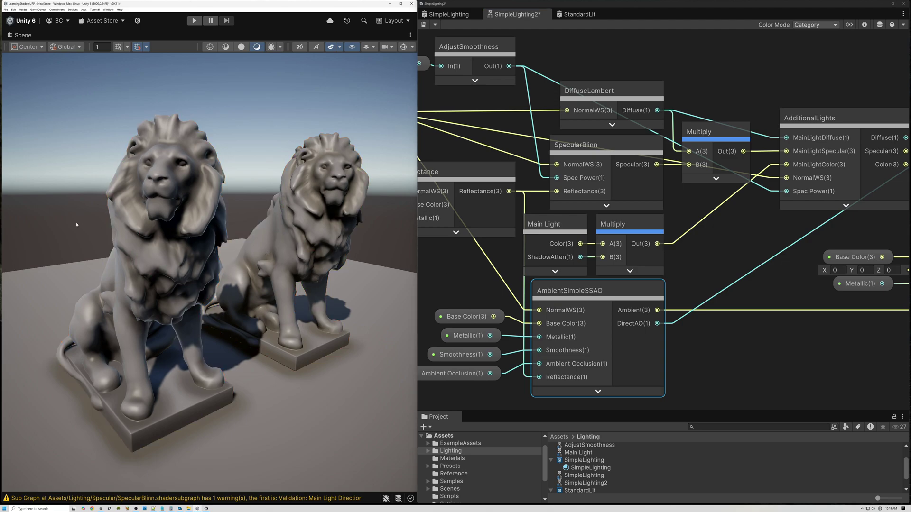
click(171, 244)
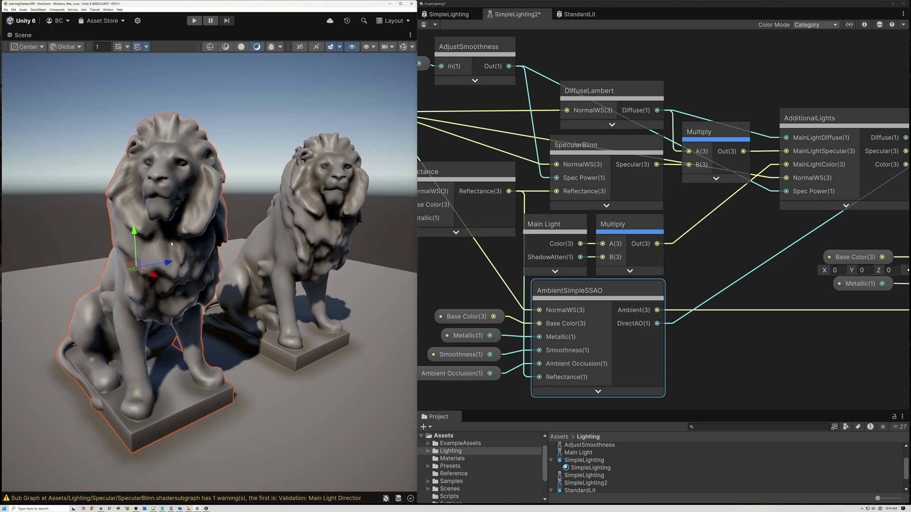
click(310, 227)
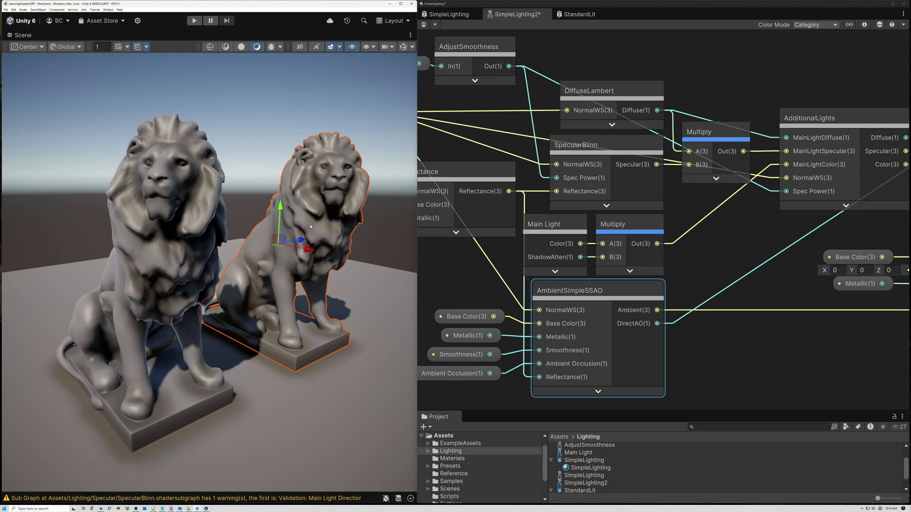
Step: Show the StandardLit graph's Vertex/Fragment stack and reselect the left lion statue
click(581, 15)
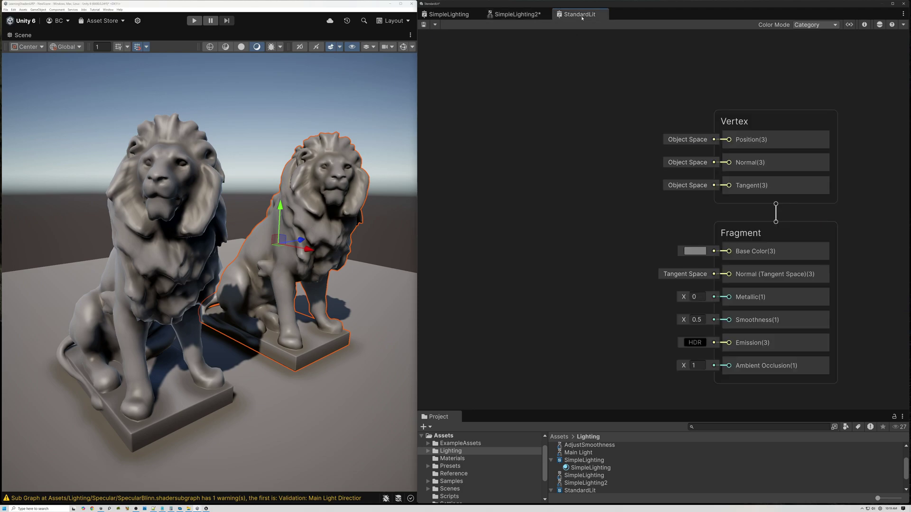
middle_drag(632, 261, 634, 236)
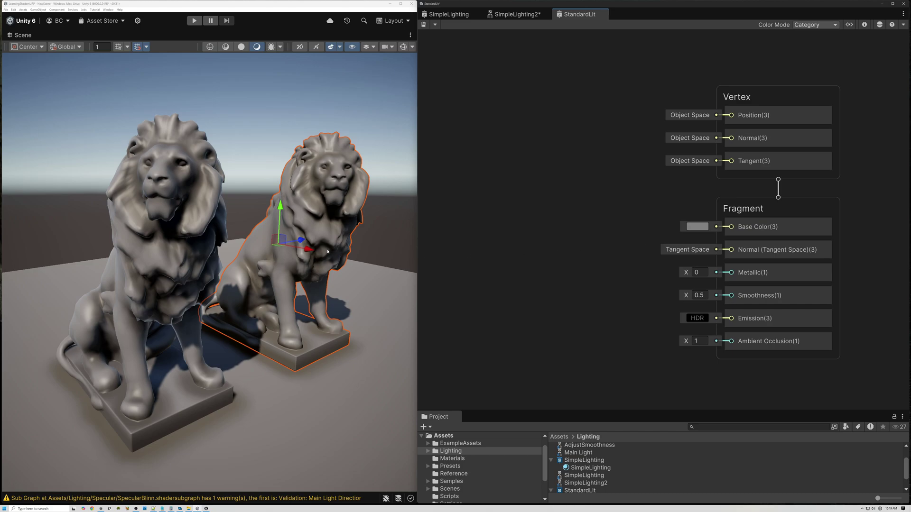
click(73, 226)
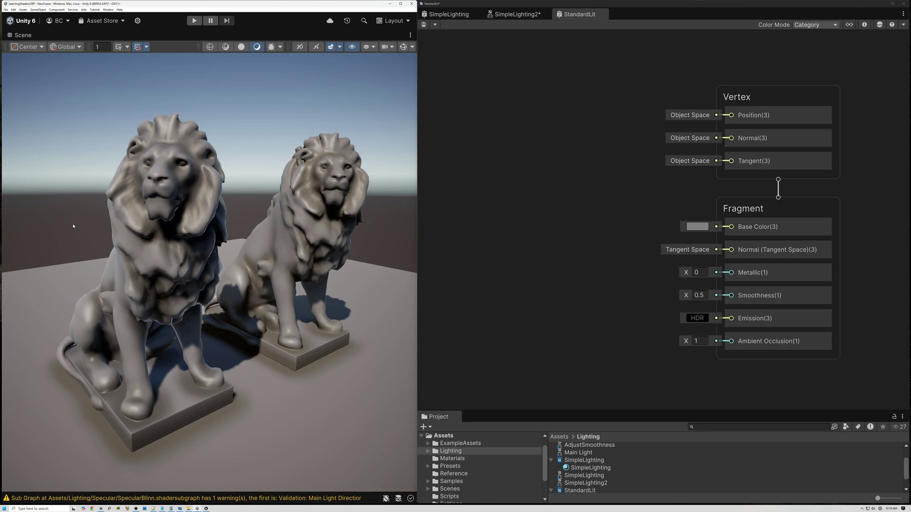
click(153, 239)
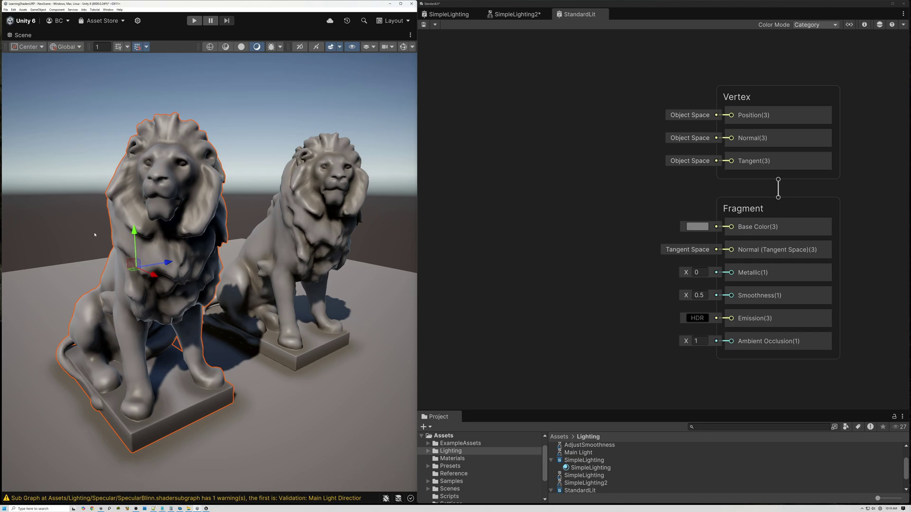
Step: Pull the Scene camera far back over the ground and centre the Lighting window's fog settings
scroll(95, 234, down, 10)
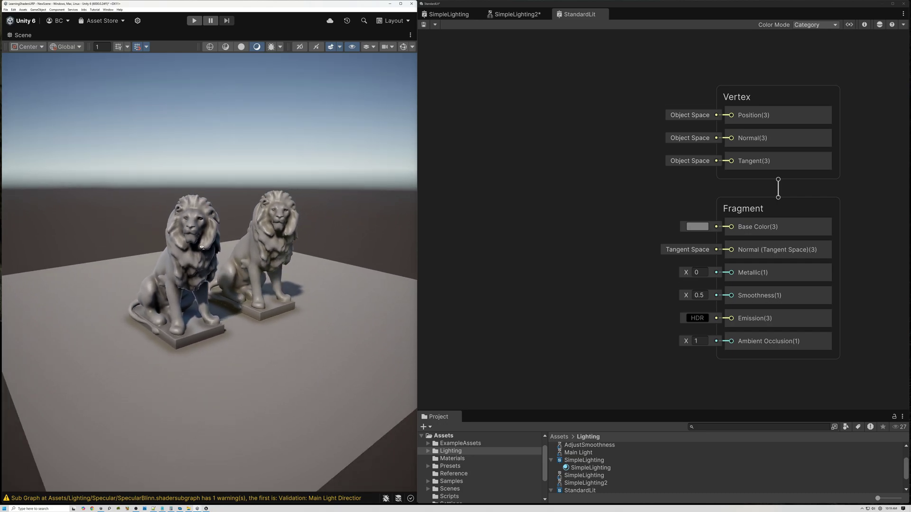
scroll(201, 247, down, 8)
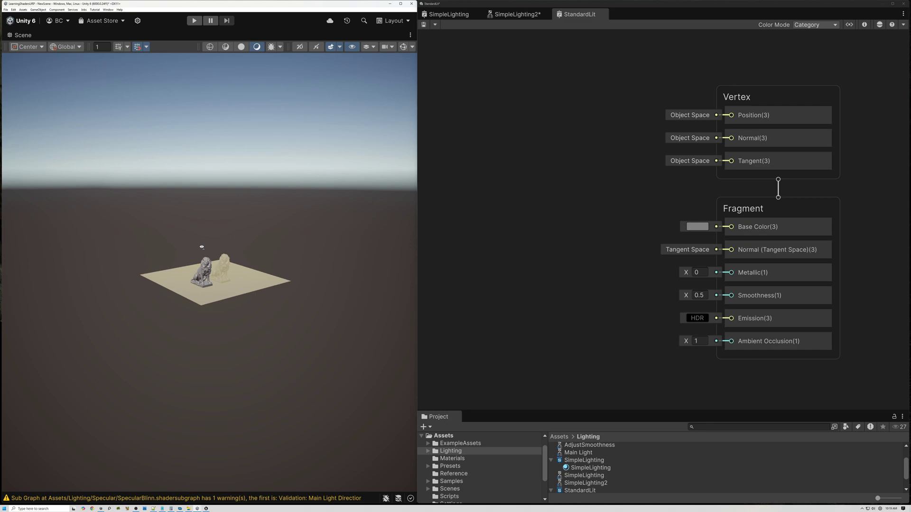
right_drag(201, 249, 200, 255)
scroll(201, 255, up, 2)
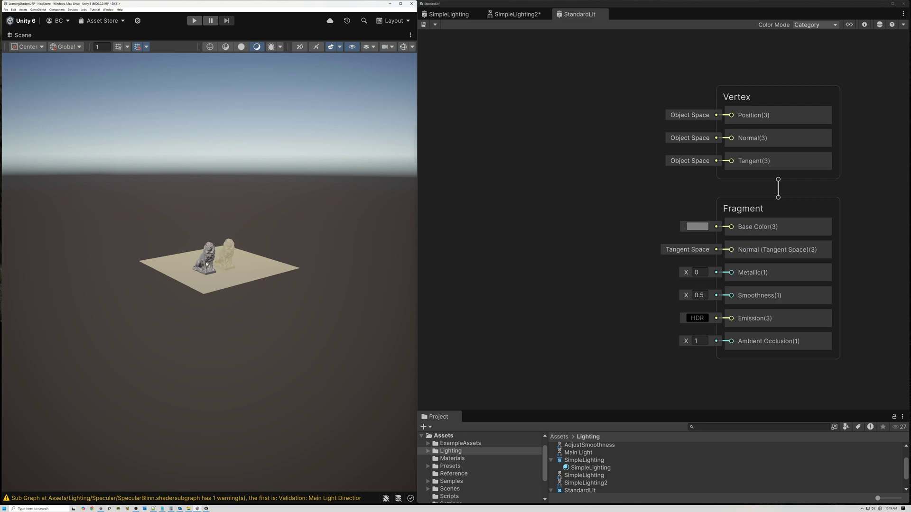
scroll(206, 262, up, 6)
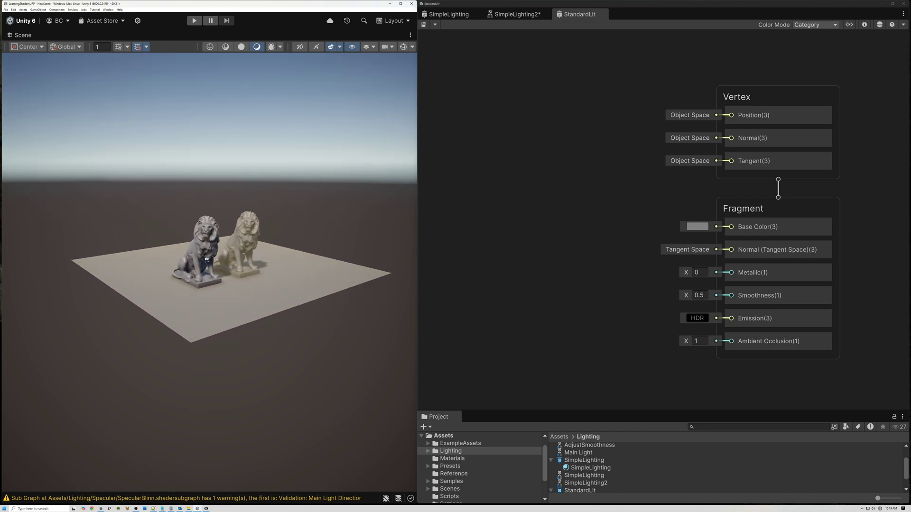
scroll(206, 259, down, 3)
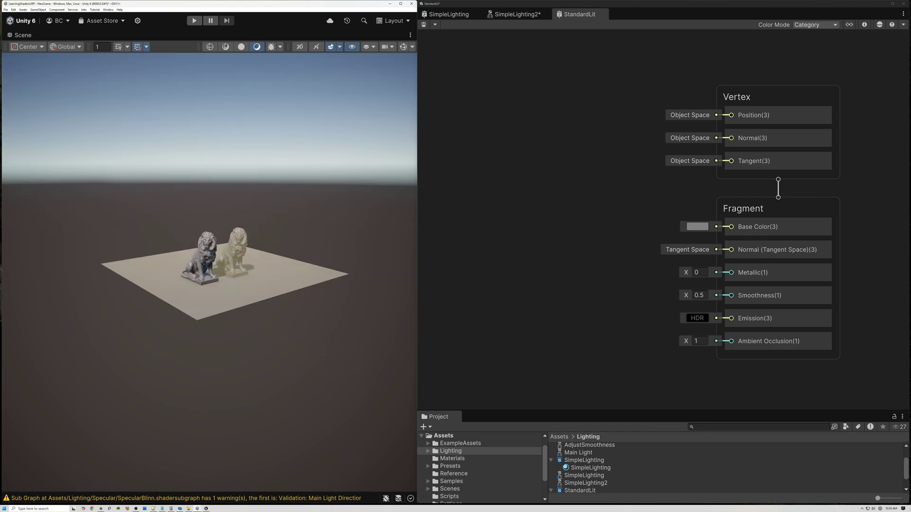
drag(0, 280, 430, 188)
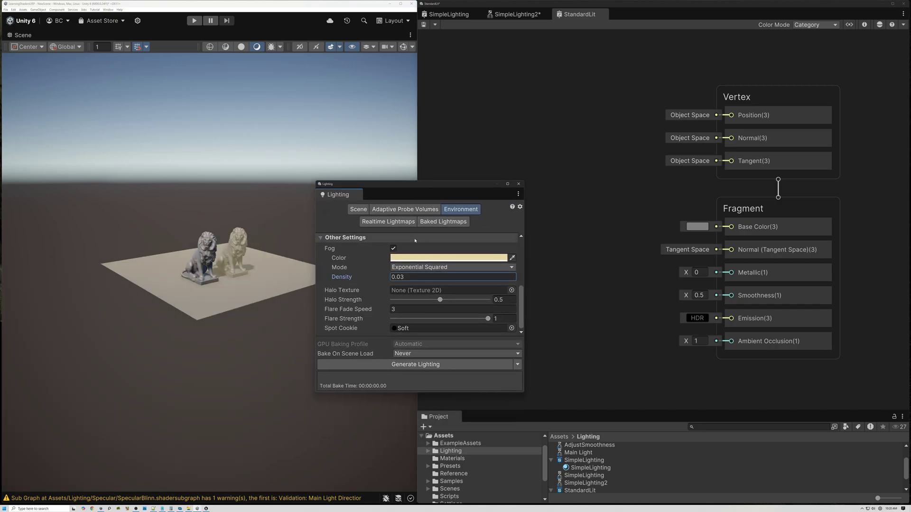
Step: Re-enable scene fog and give it a pale yellow colour
click(393, 248)
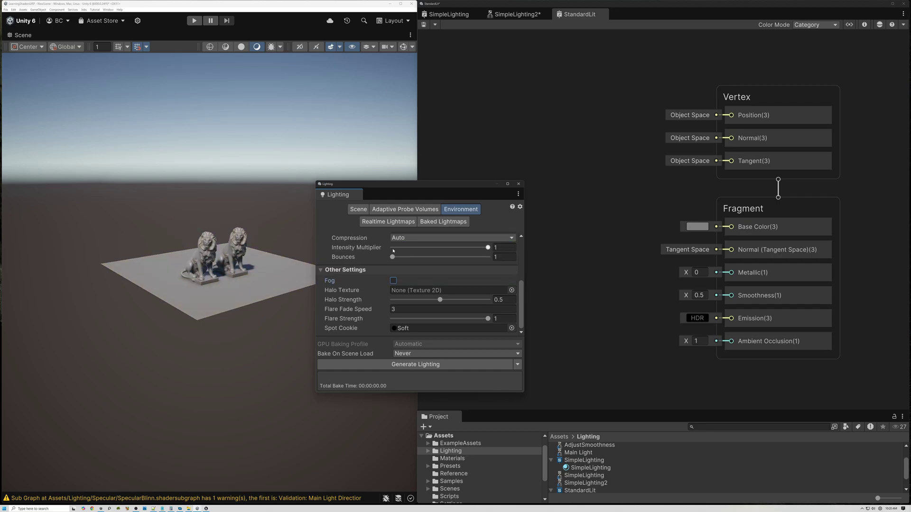
click(394, 281)
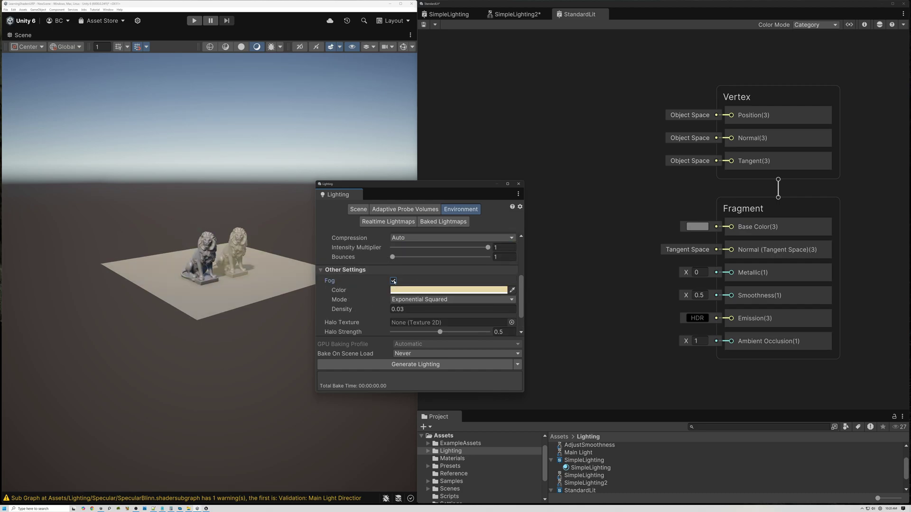
scroll(411, 278, down, 3)
click(417, 258)
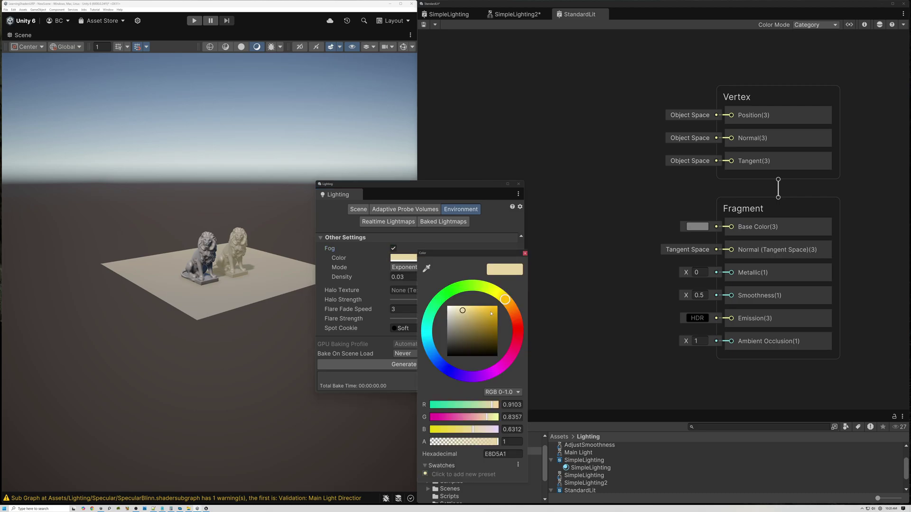
drag(516, 319, 504, 296)
click(525, 253)
Step: Set fog mode to Exponential Squared and fog density to 0.1
click(414, 267)
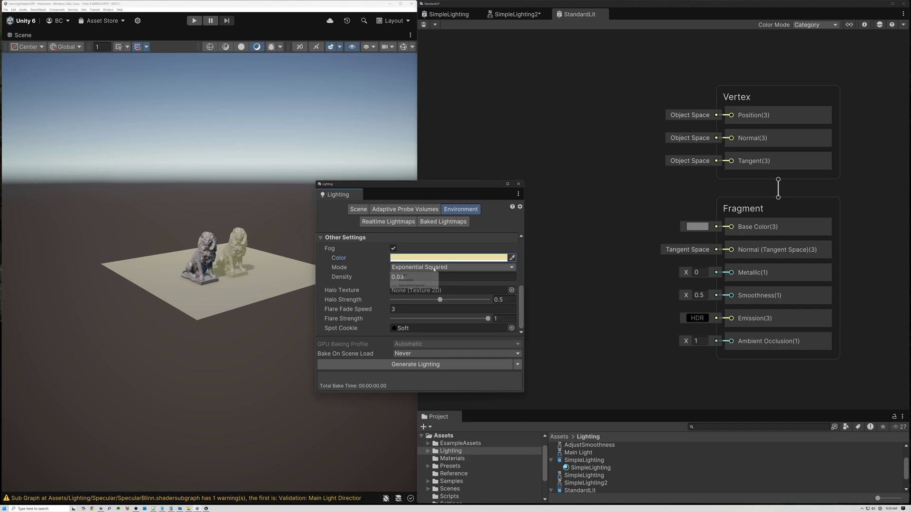
click(414, 275)
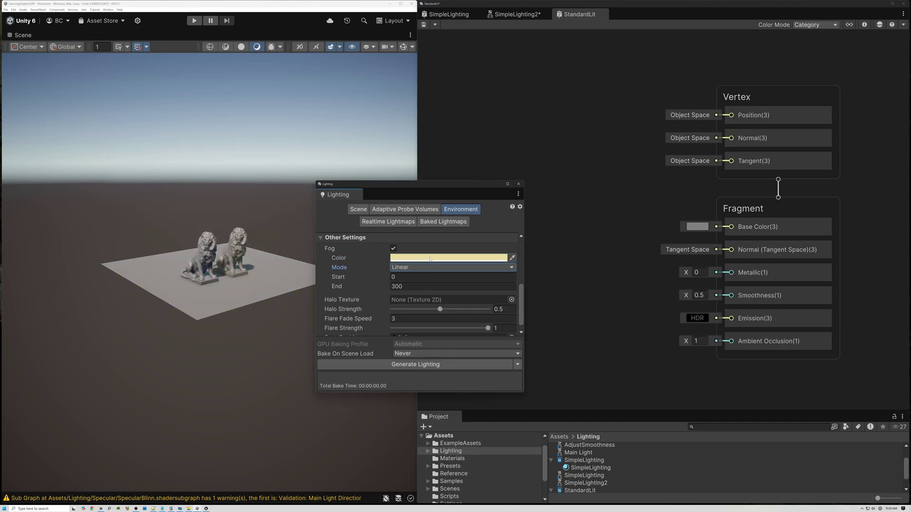
click(438, 257)
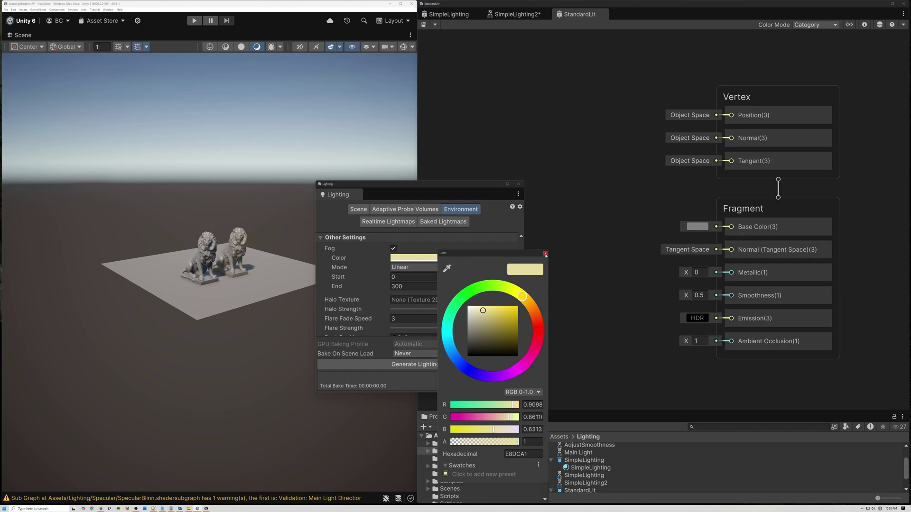
click(545, 254)
click(418, 267)
click(422, 286)
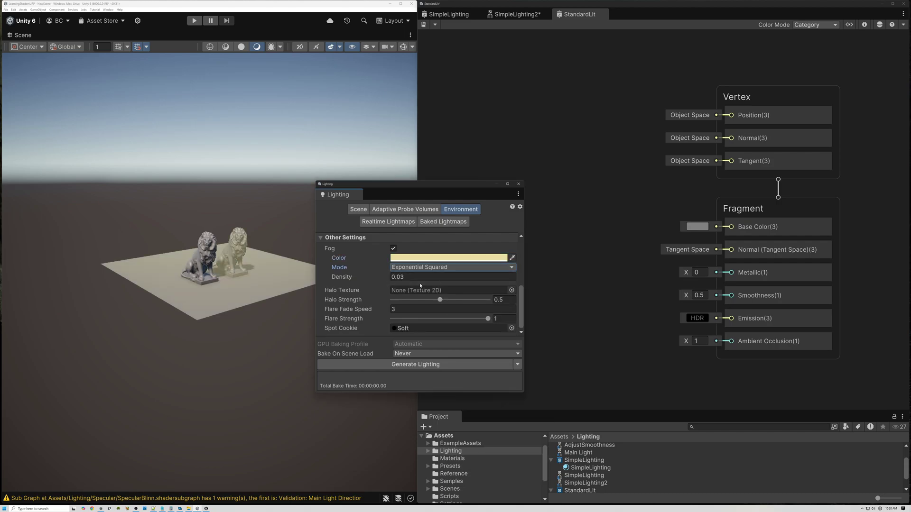
click(419, 278)
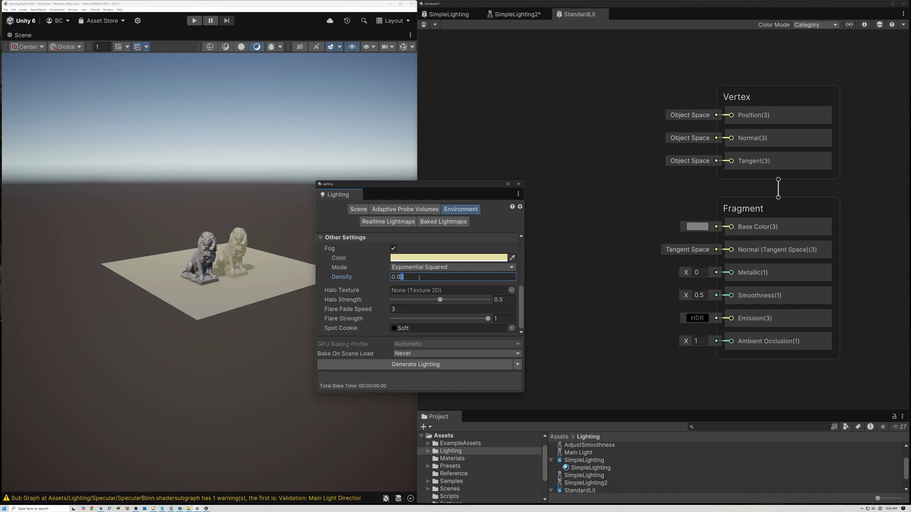
key(BackSpace)
key(BackSpace)
text(1)
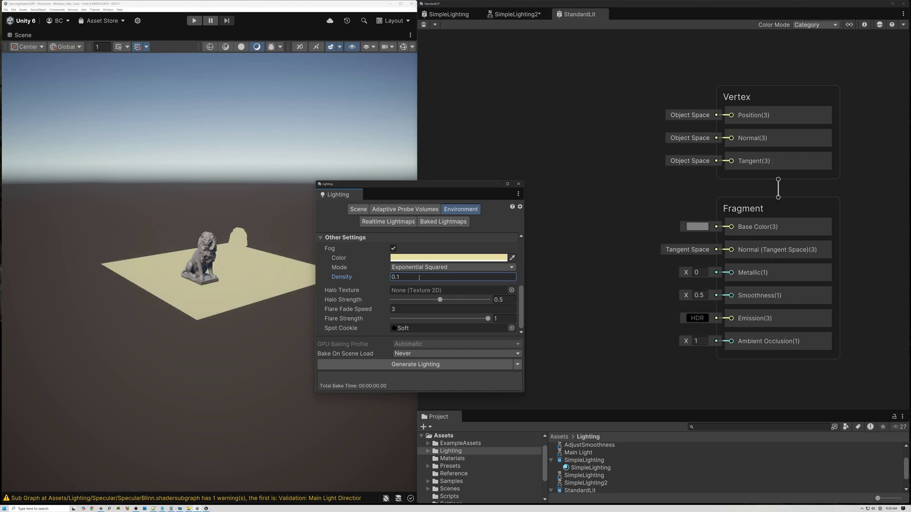
Step: Fly the Scene camera closer to the lion statues
right_drag(263, 283, 268, 275)
key(w)
scroll(267, 274, up, 6)
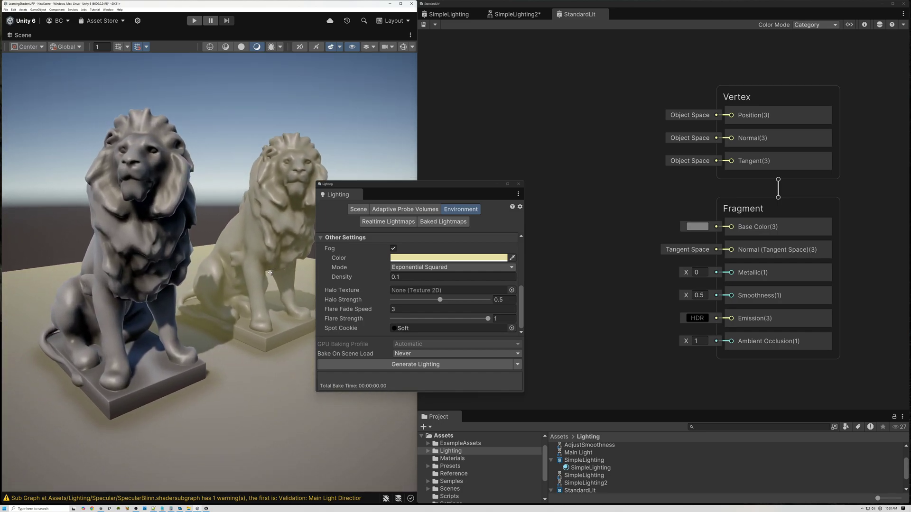
right_drag(269, 273, 270, 272)
key(w)
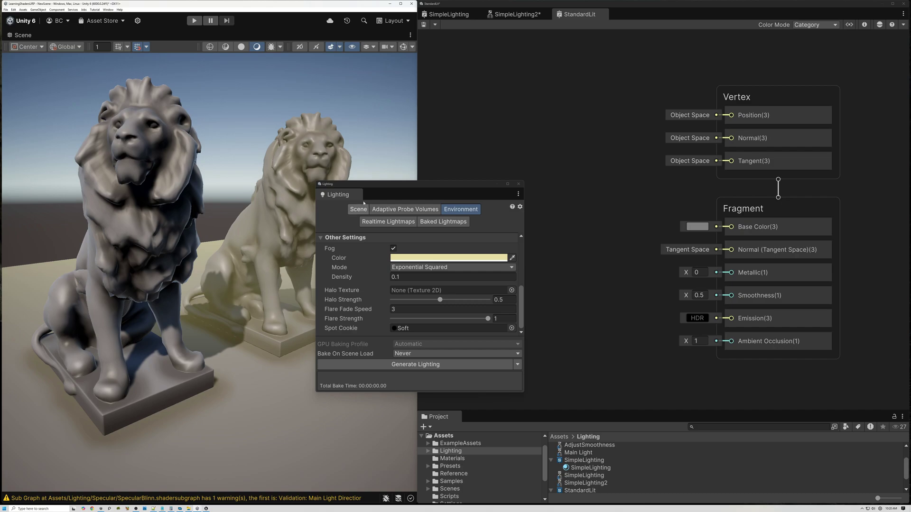
Step: Move the Lighting window up and right and lower fog density to 0.02
drag(391, 185, 457, 142)
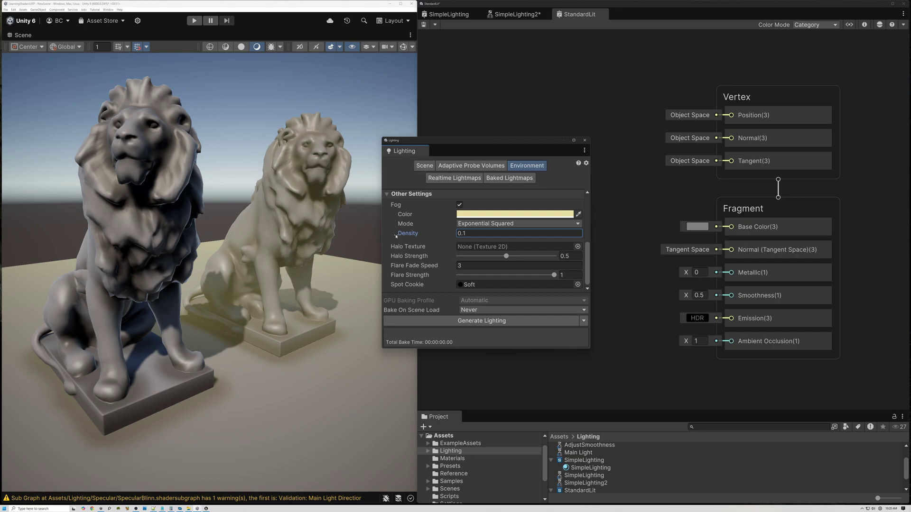
click(471, 233)
text(0.02)
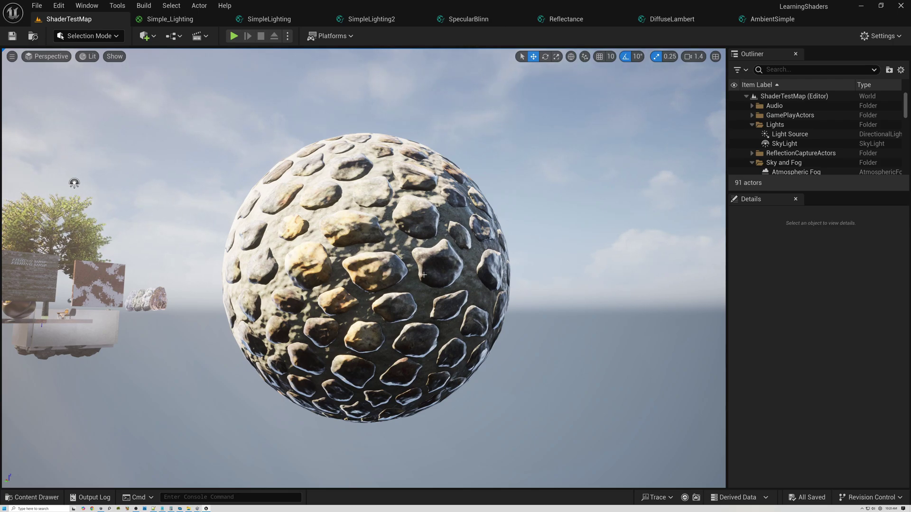
Step: Fly back from the sphere toward the props by the trees, showing them fade into fog
right_drag(428, 271, 388, 237)
key(s)
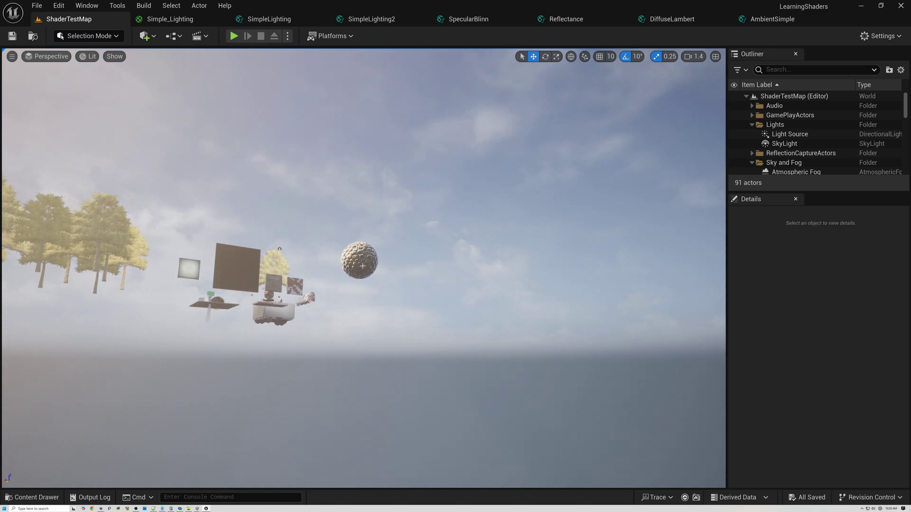
key(a)
mouse_move(362, 266)
right_down()
mouse_move(389, 271)
mouse_move(370, 252)
mouse_move(373, 262)
mouse_move(359, 274)
mouse_move(348, 256)
right_up()
key(s)
key(w)
key(d)
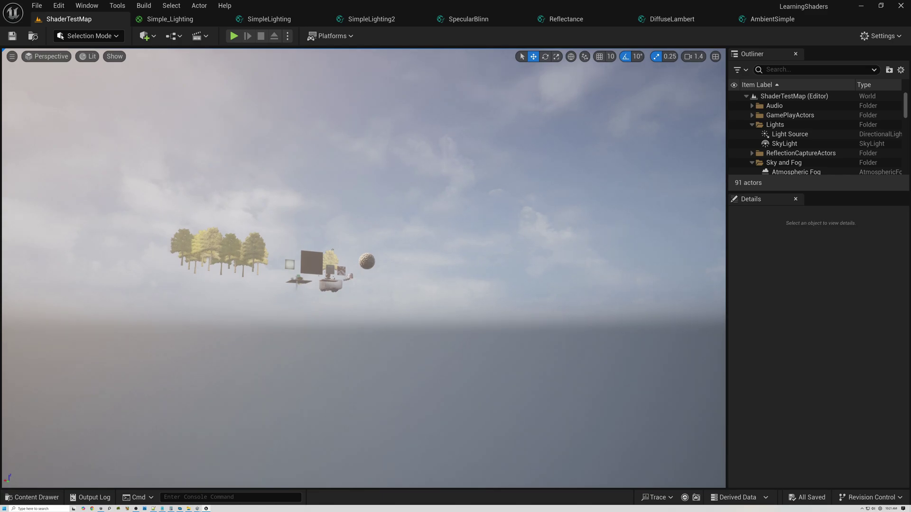
key(w)
right_drag(349, 256, 379, 267)
Step: Circle back in to the cobblestone sphere until it fills the view
key(s)
right_drag(40, 168, 515, 173)
right_drag(364, 256, 330, 276)
key(w)
key(d)
key(s)
key(w)
right_drag(541, 213, 540, 183)
key(w)
right_drag(341, 261, 370, 264)
key(a)
key(w)
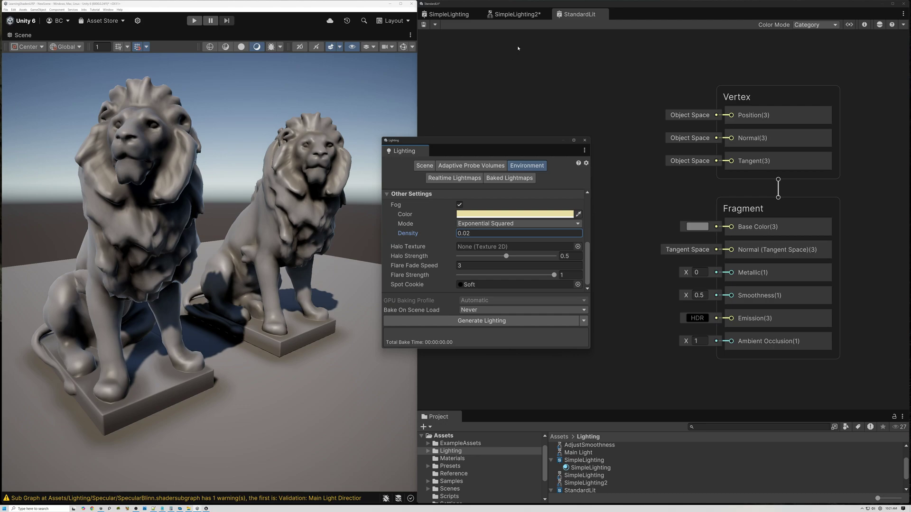
Step: In SimpleLighting2, move the Output node right of the final Add node to make room
click(517, 15)
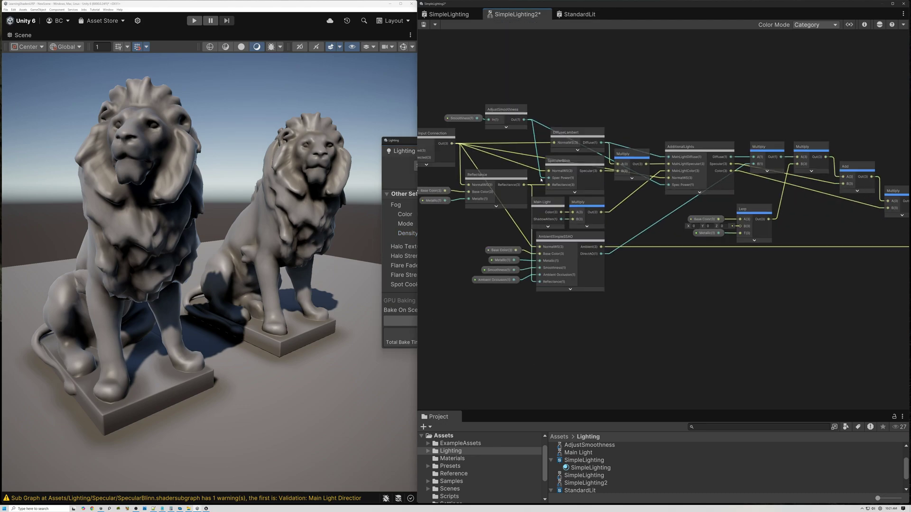
middle_drag(726, 190, 371, 195)
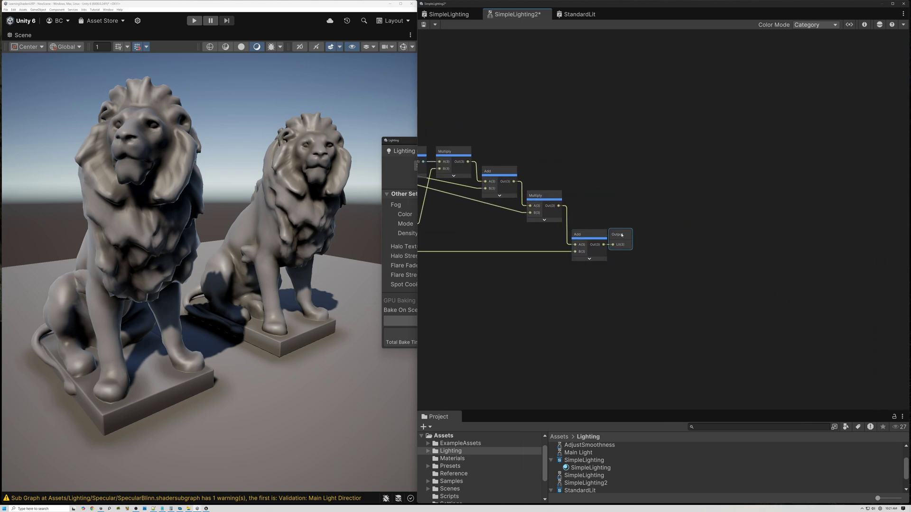
drag(621, 235, 705, 234)
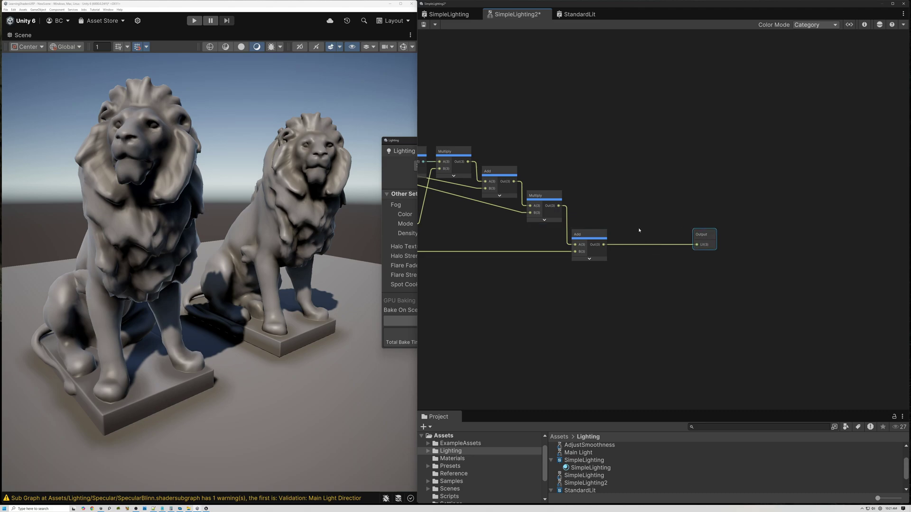
scroll(653, 248, up, 2)
middle_drag(647, 227, 598, 232)
scroll(596, 243, down, 1)
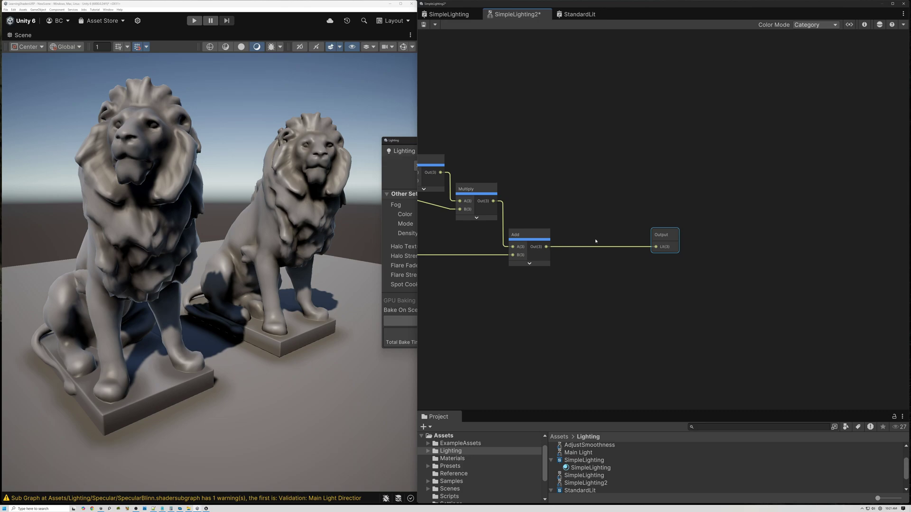
Step: Create a Shader Graph Sub Graph named Fog in the Lighting folder and open it
click(451, 452)
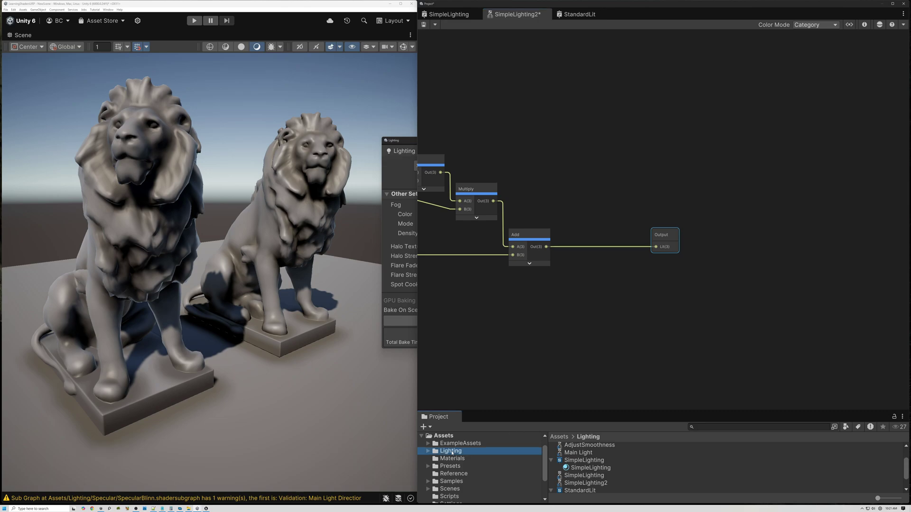
right_click(640, 469)
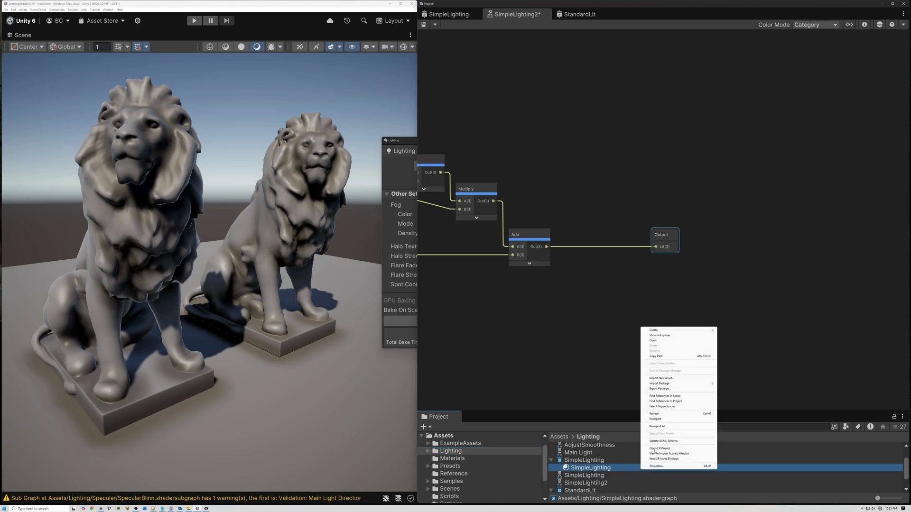
mouse_move(676, 331)
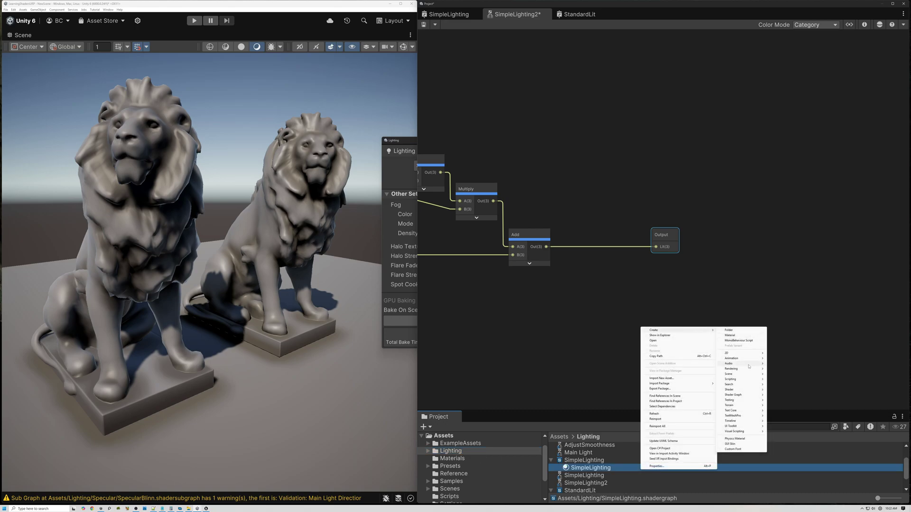
mouse_move(740, 397)
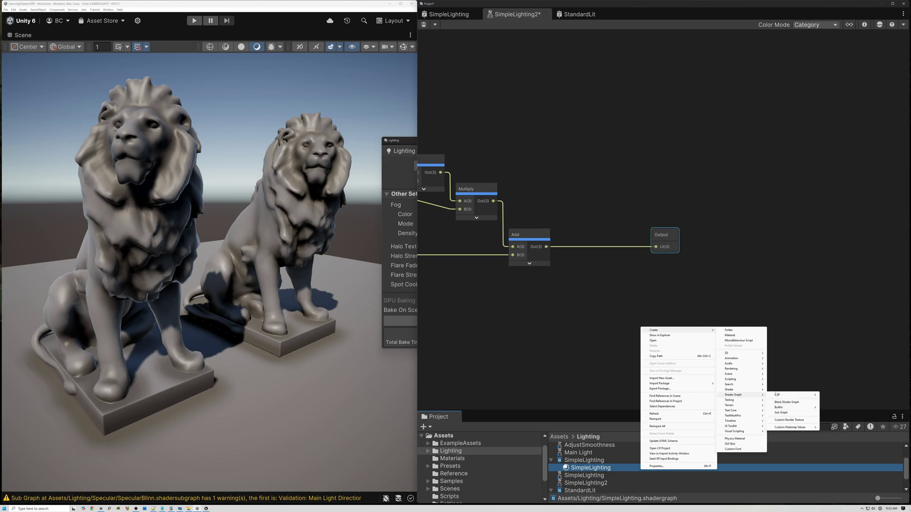
click(776, 412)
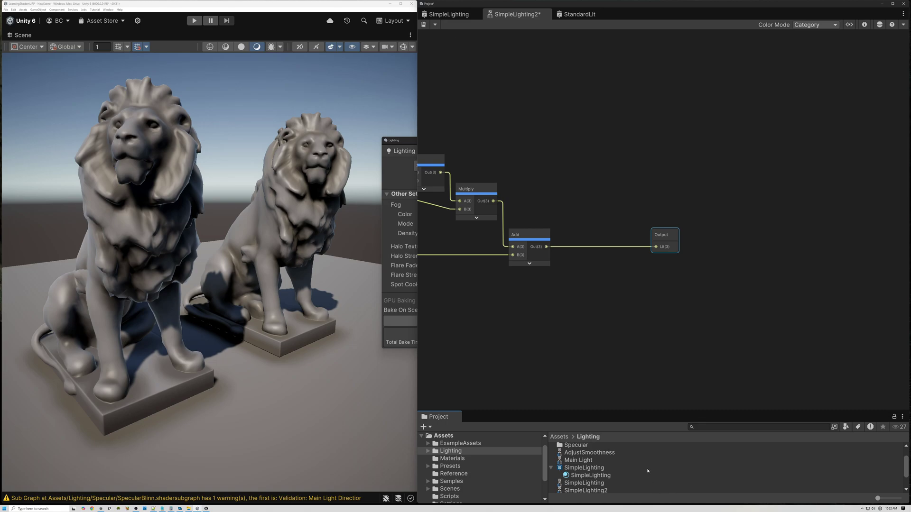
text(Fog)
key(Return)
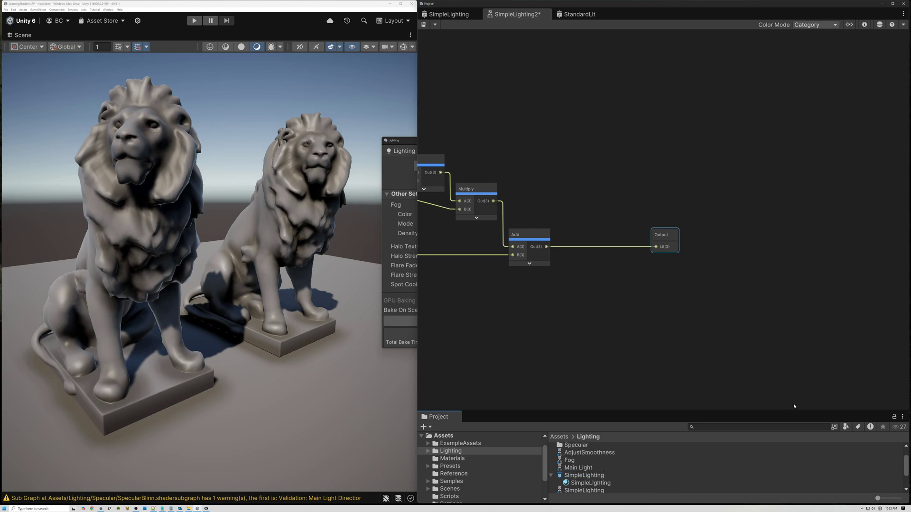
double_click(569, 461)
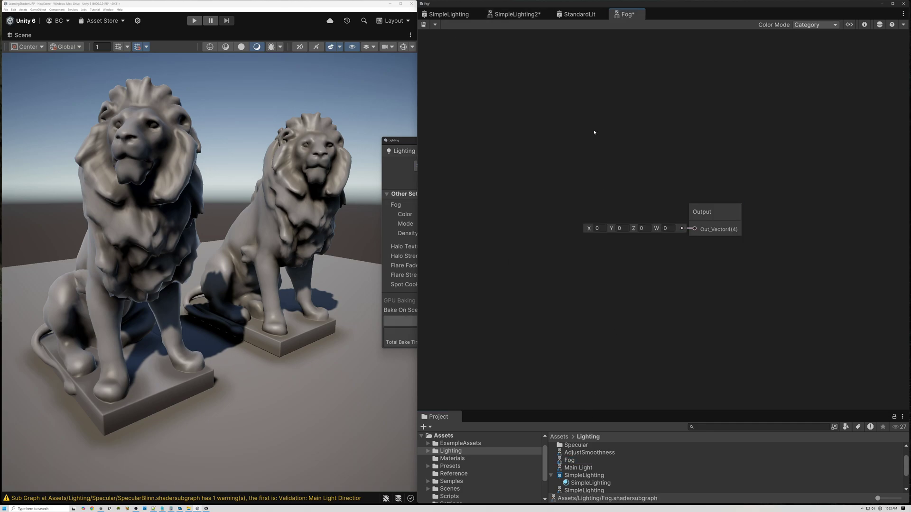
Step: Add a Vector 3 property named In to the Fog sub graph's Blackboard
click(849, 25)
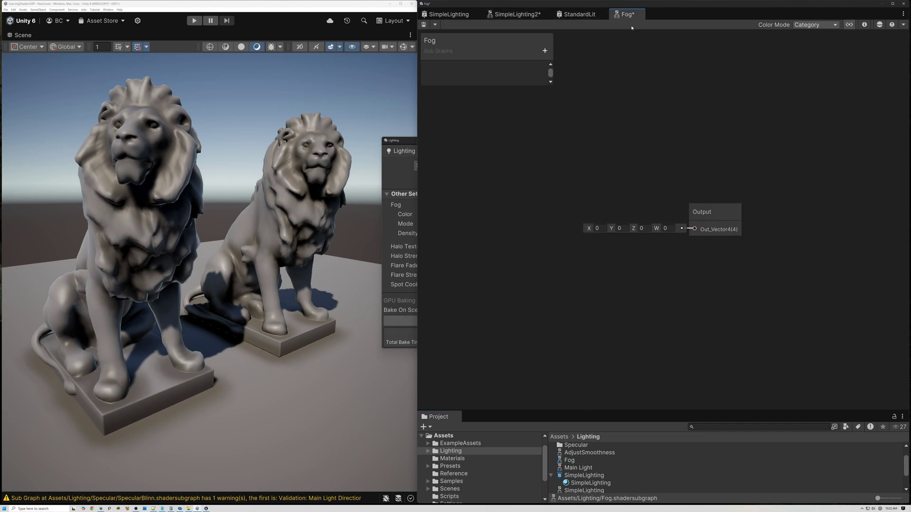
click(545, 50)
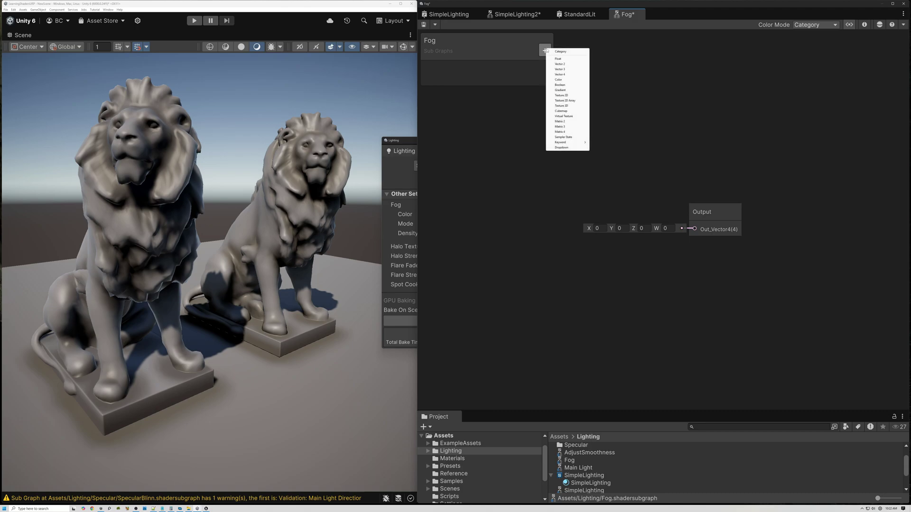
click(561, 69)
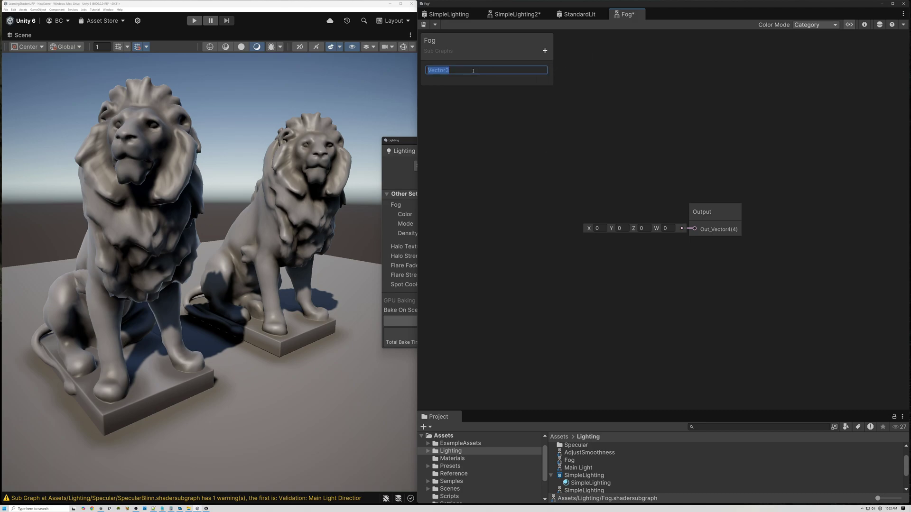
text(In)
key(Return)
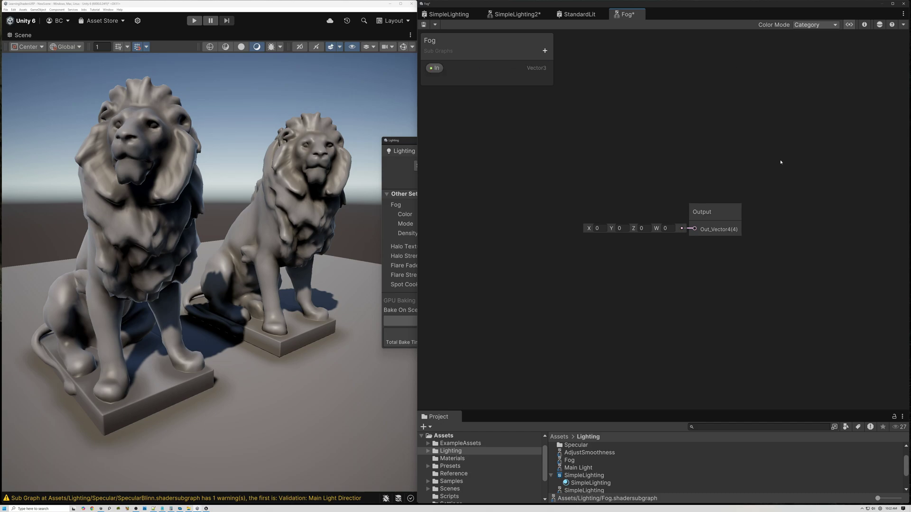
Step: Change the Output node's port to a Vector 3 named Out
click(724, 213)
scroll(724, 213, up, 2)
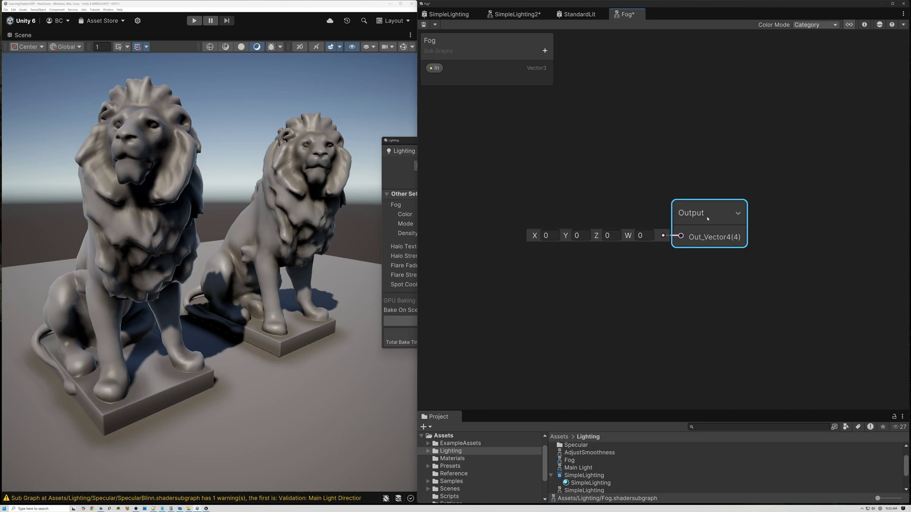
drag(707, 218, 686, 222)
click(864, 25)
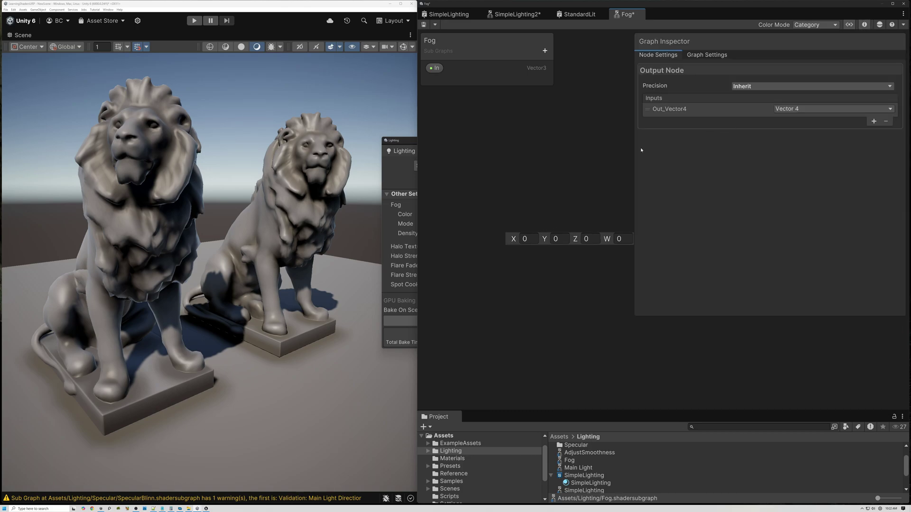
middle_drag(559, 166, 418, 173)
click(788, 110)
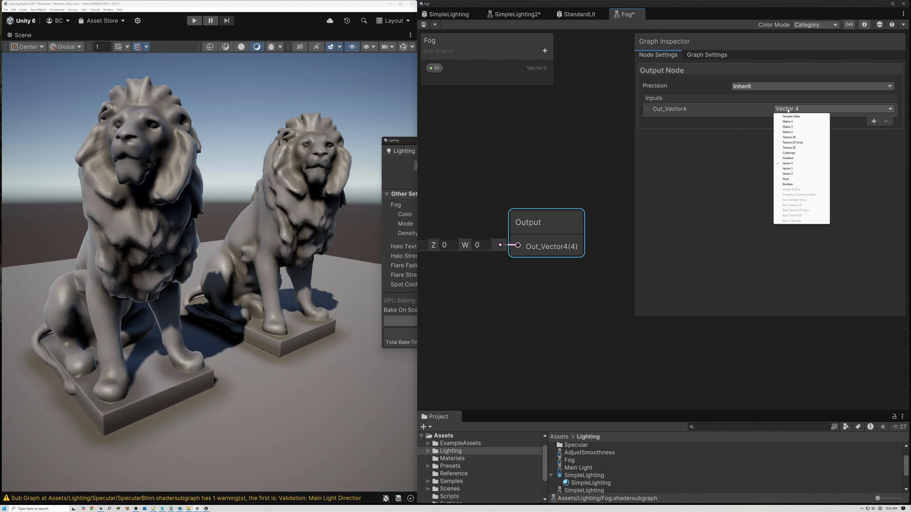
click(787, 169)
click(697, 110)
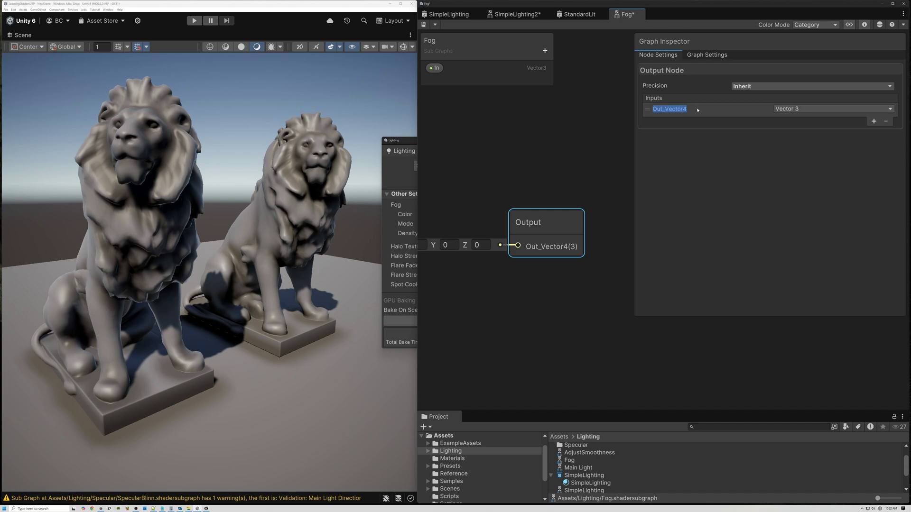
text(Out)
key(Return)
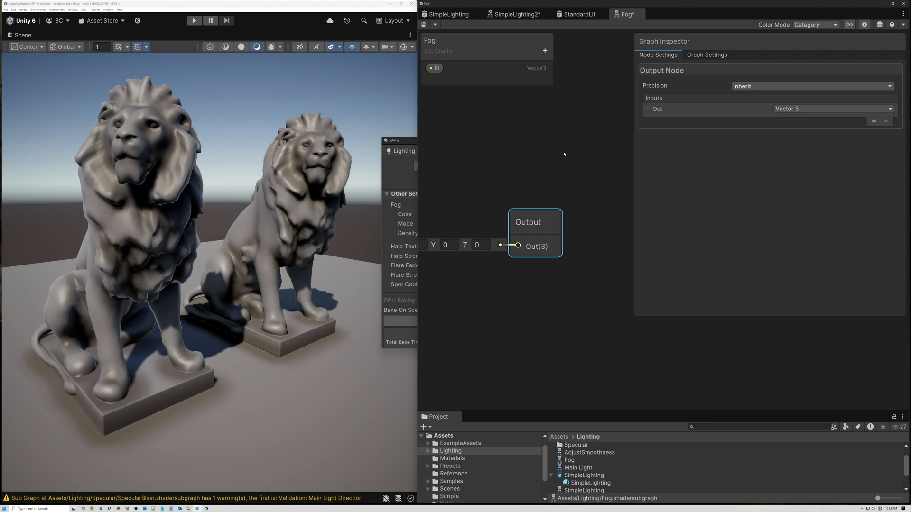
click(864, 25)
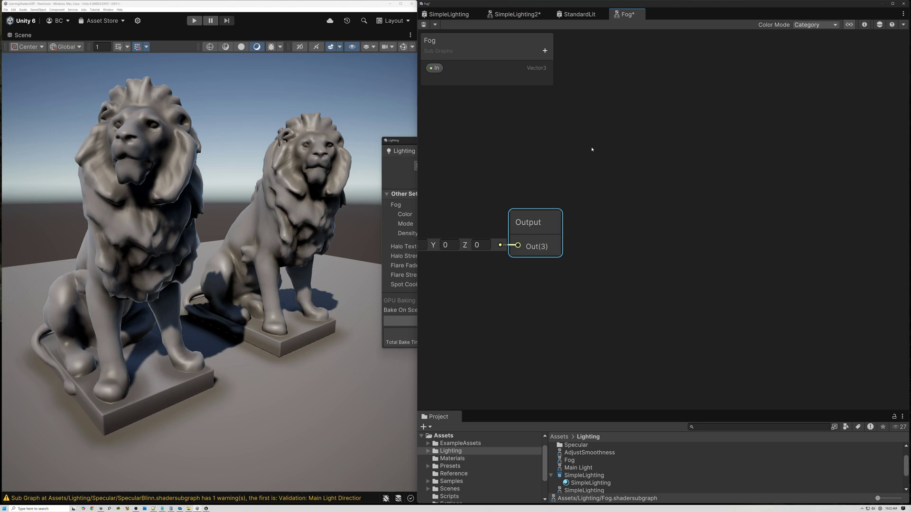
Step: Connect the In property node to Out and save the Fog sub graph
middle_drag(542, 152, 783, 147)
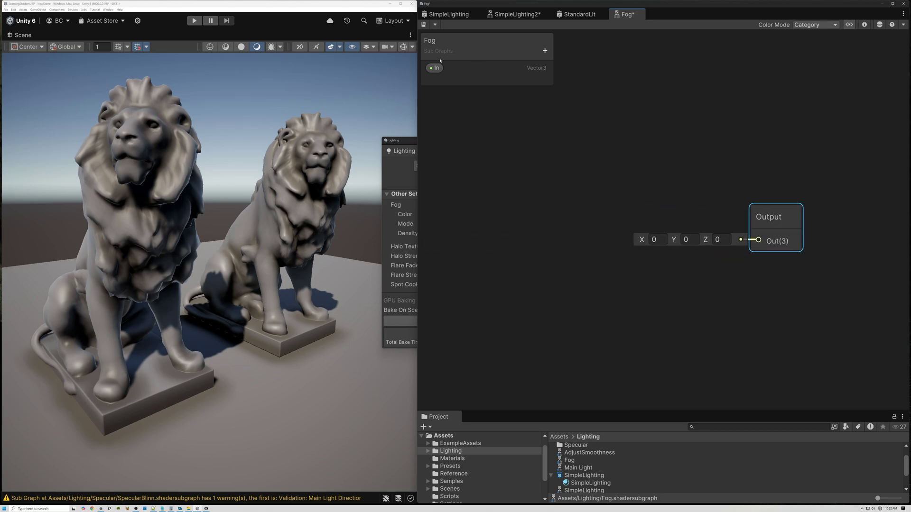
drag(435, 68, 758, 239)
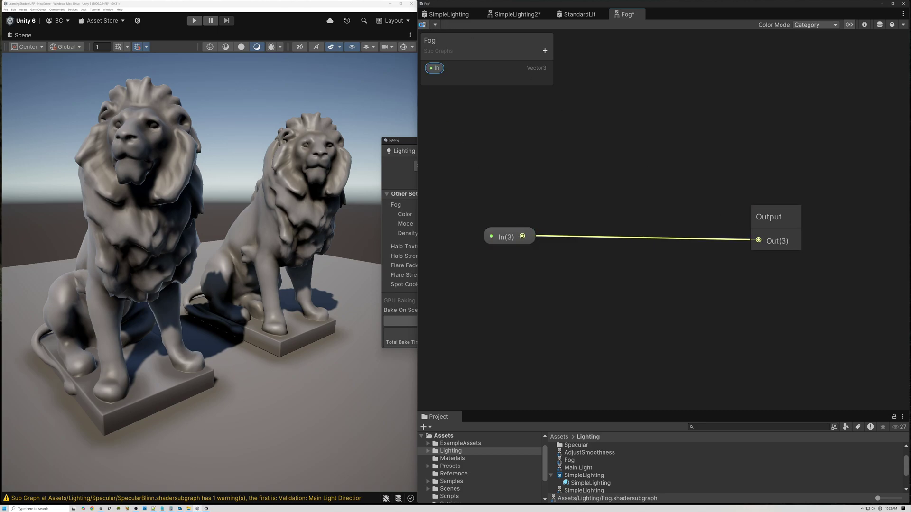
key(ctrl+s)
click(517, 14)
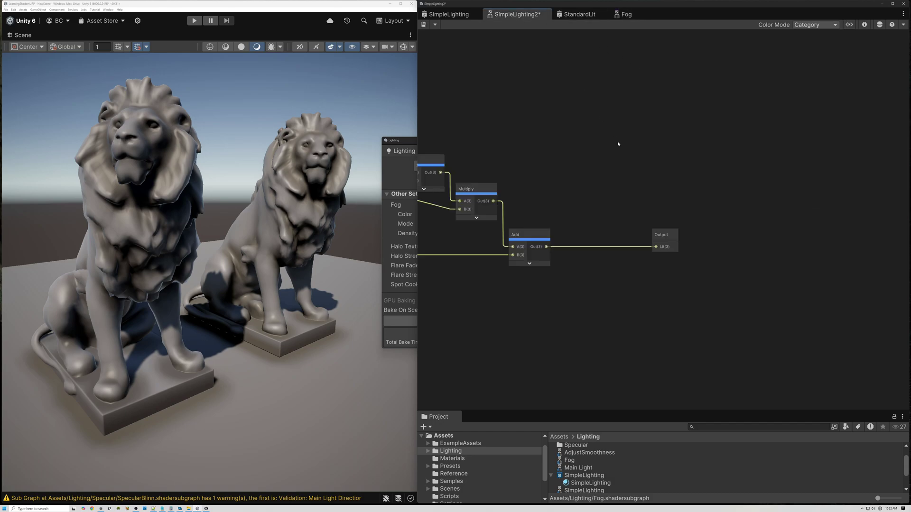
Step: Place a Fog node between Add and Output, wire Add into it, and reopen Fog
drag(570, 462, 617, 281)
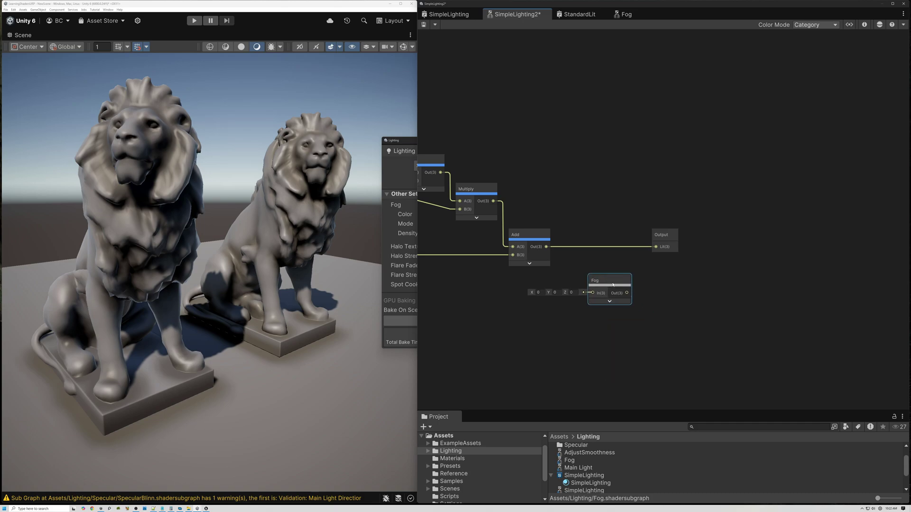
drag(546, 247, 656, 247)
drag(605, 281, 602, 235)
click(533, 236)
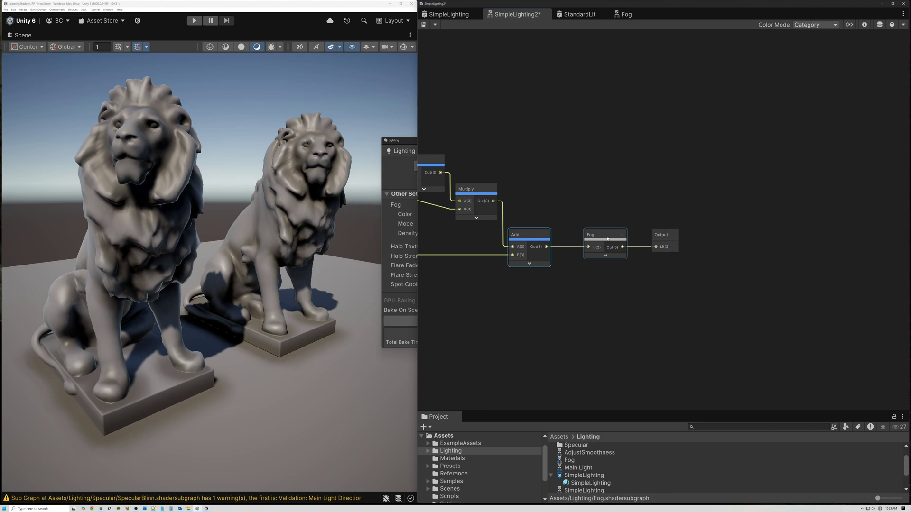
double_click(608, 239)
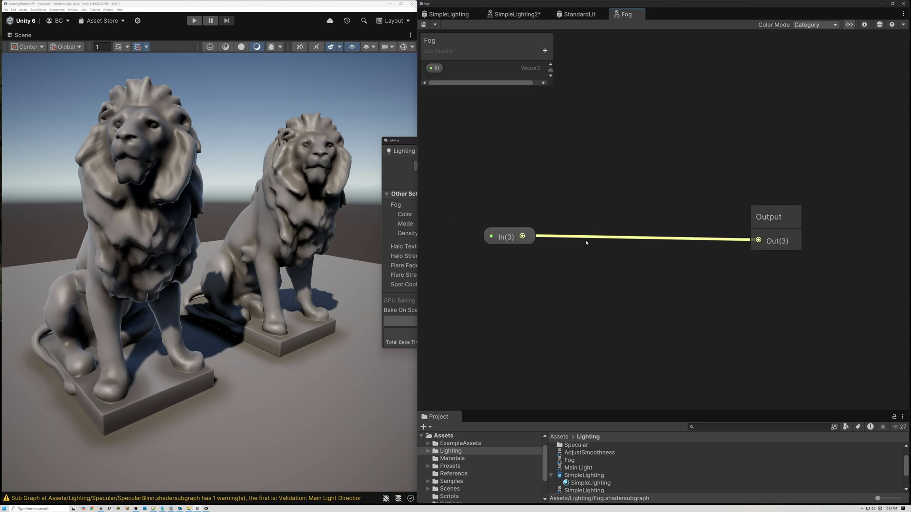
Step: Add a scene Fog node, wire its Color to the sub graph's Out, and save
right_click(592, 270)
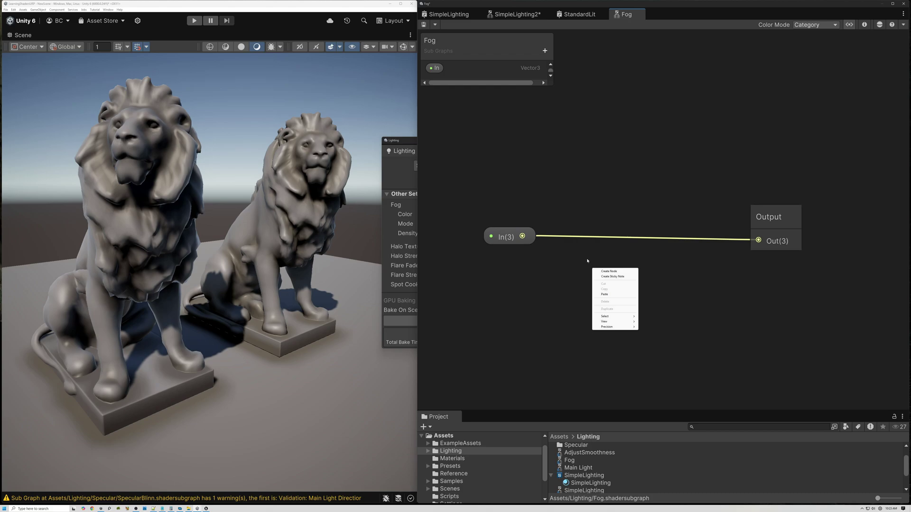
key(space)
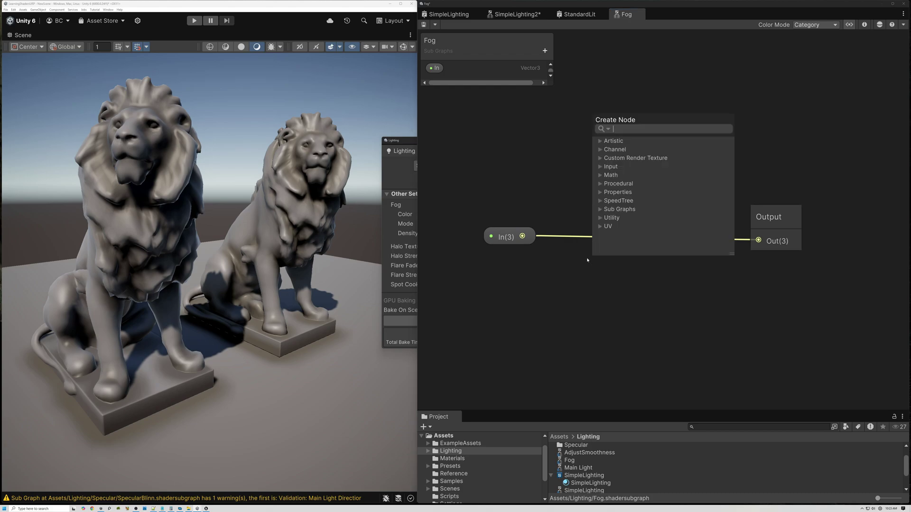
text(fog)
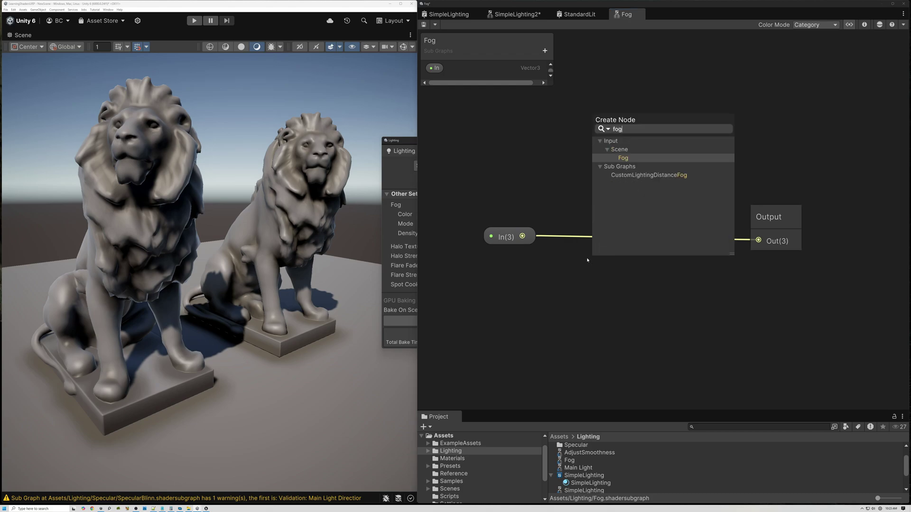
double_click(623, 160)
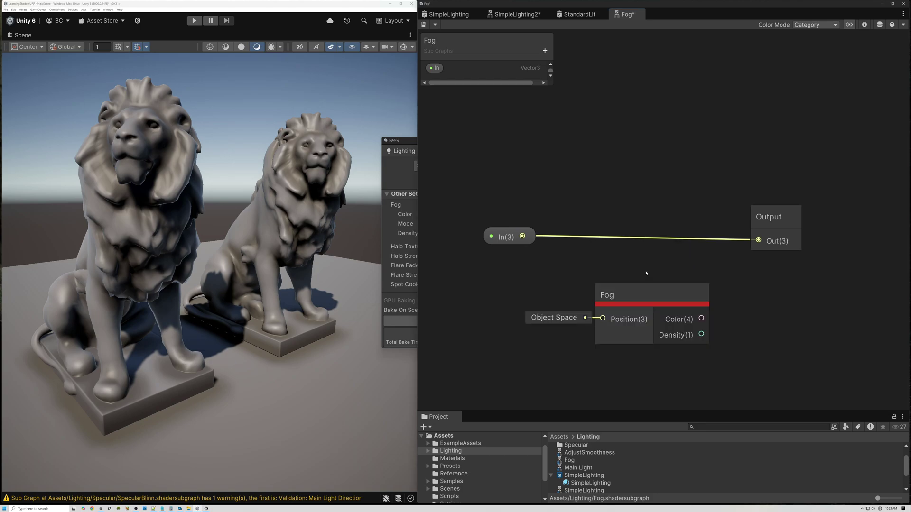
middle_drag(646, 273, 650, 230)
drag(650, 249, 578, 237)
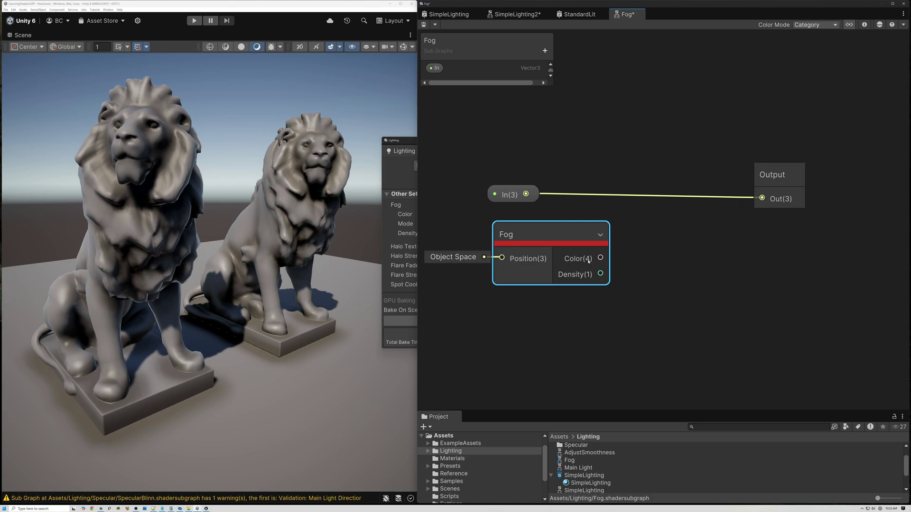
drag(600, 258, 762, 198)
key(ctrl+s)
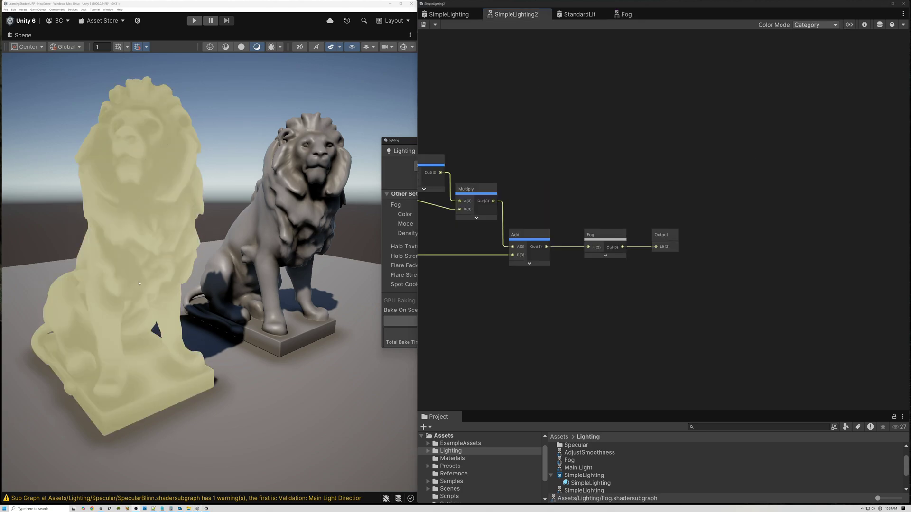
Step: Warm the Lighting window's fog colour toward peach, tinting the left lion
click(417, 141)
click(494, 215)
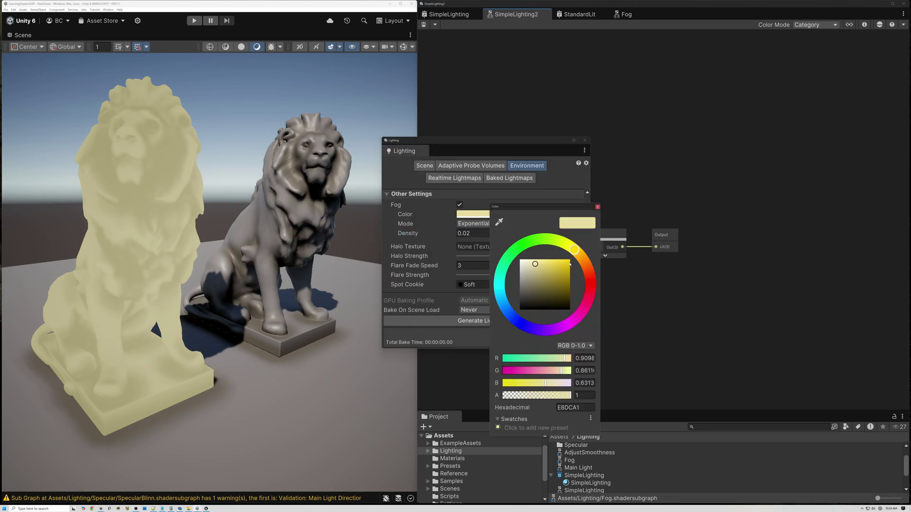
drag(587, 280, 580, 263)
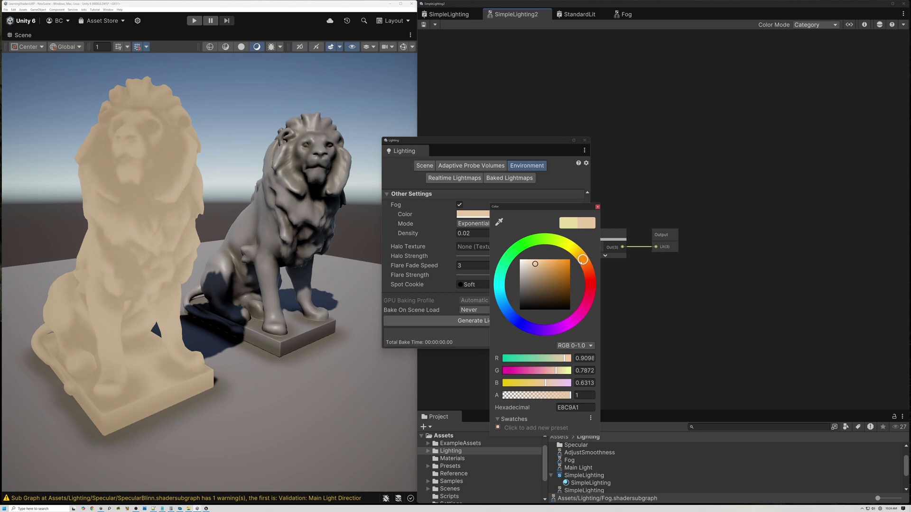
click(598, 207)
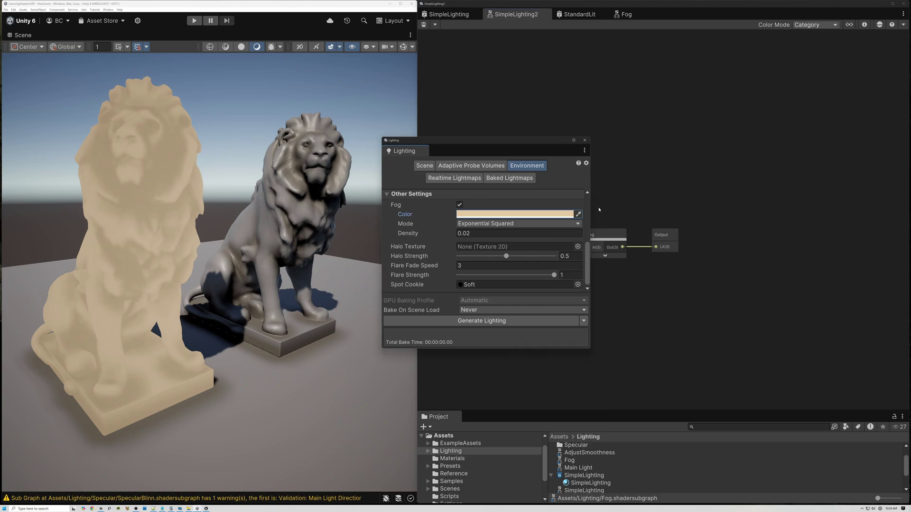
double_click(604, 236)
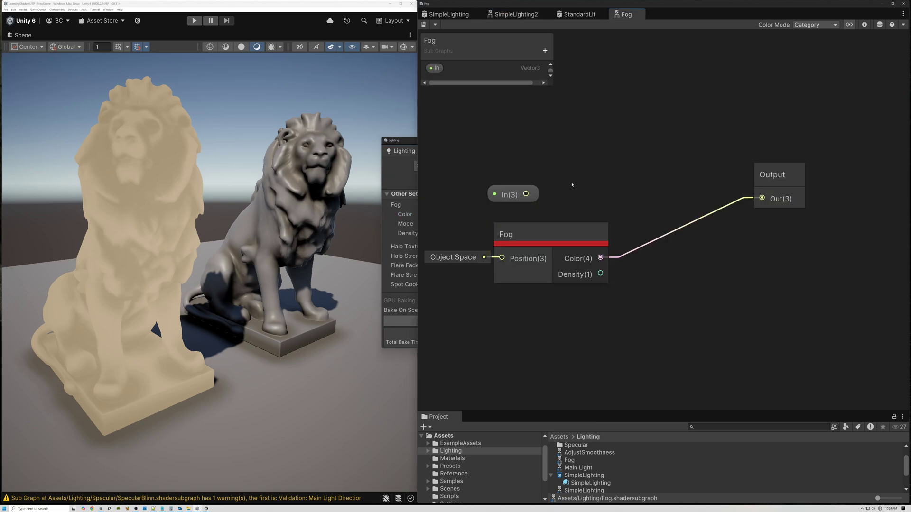
Step: Add a Lerp node with In feeding A and the fog Color feeding B
drag(549, 234, 499, 241)
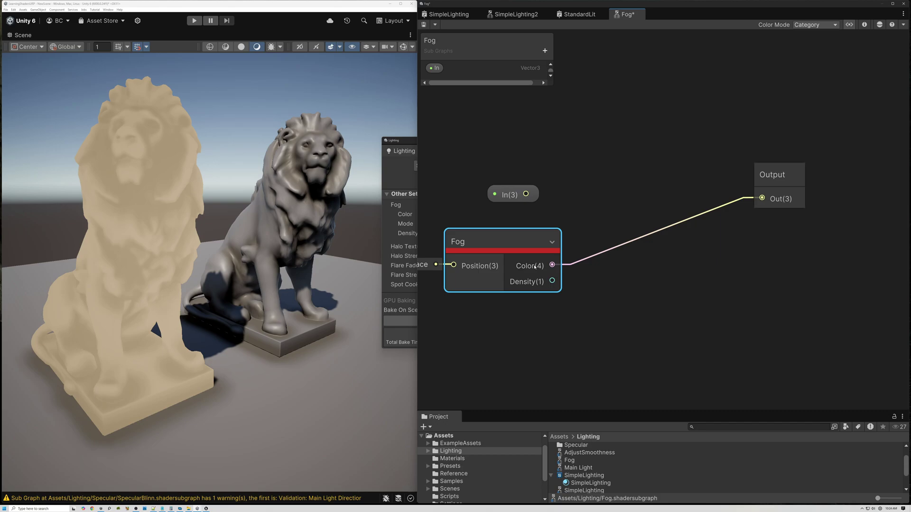
key(space)
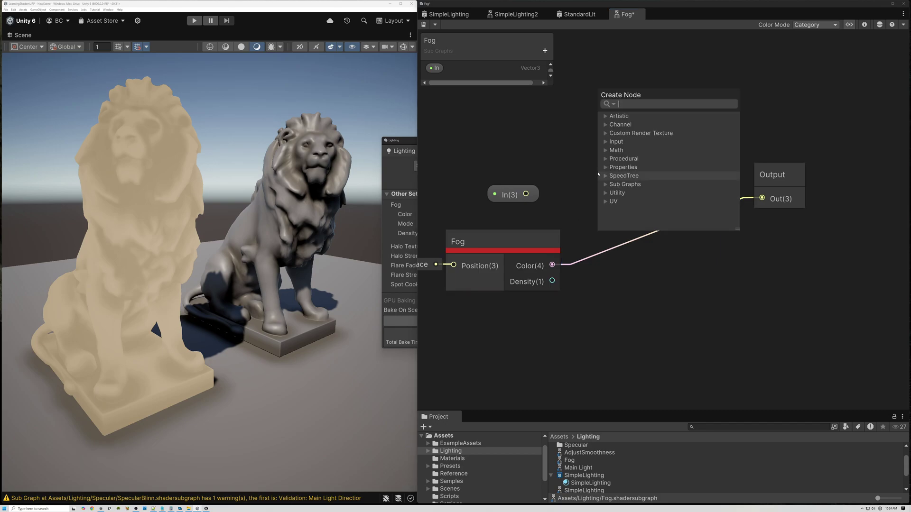
text(lerp)
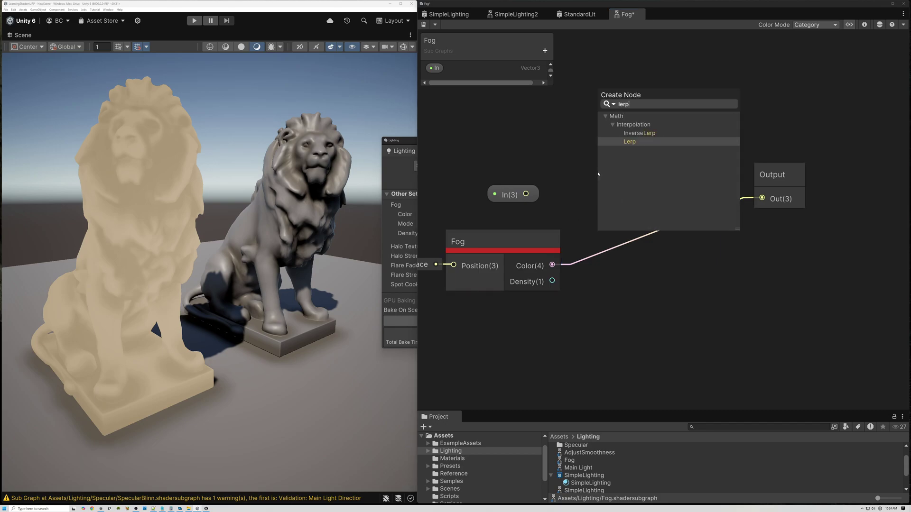
click(630, 142)
click(663, 270)
drag(637, 200, 646, 121)
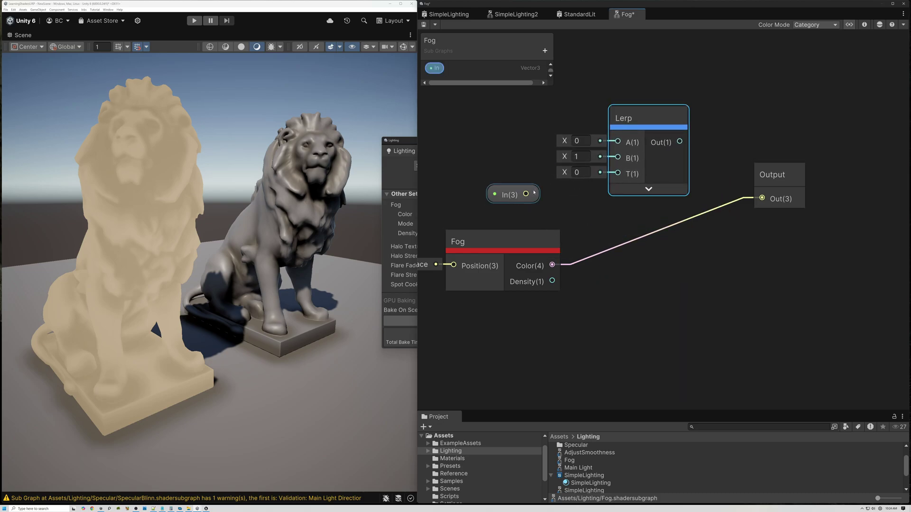
drag(526, 194, 618, 142)
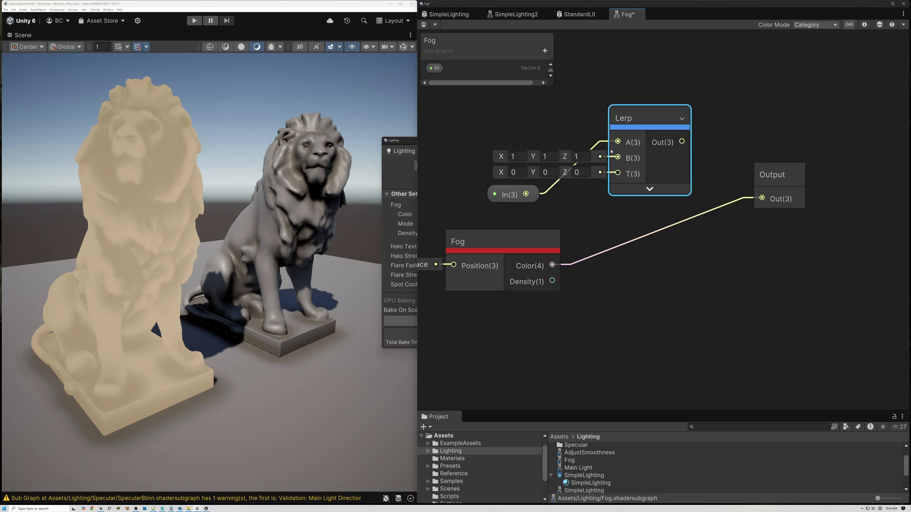
drag(552, 266, 617, 157)
Step: Drive Lerp's T with fog Density, send Lerp to Out, tidy the nodes and save
drag(513, 191, 529, 136)
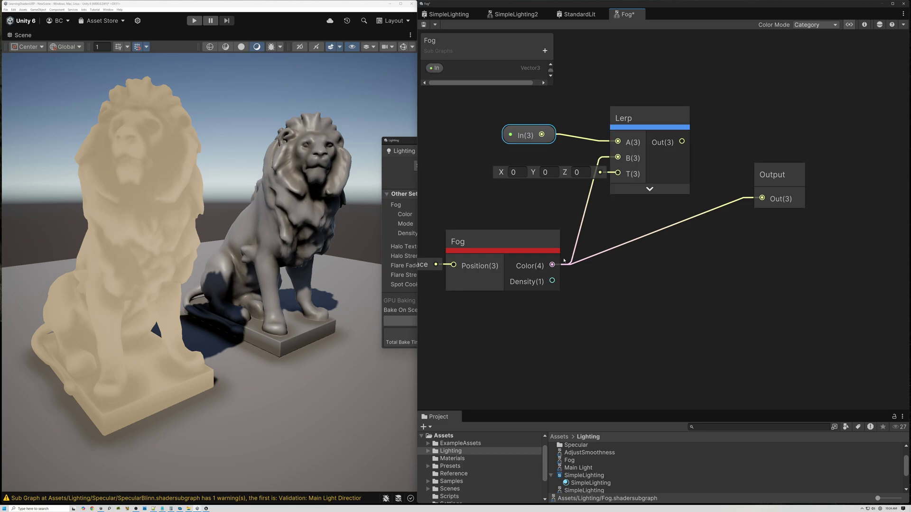
drag(551, 280, 619, 174)
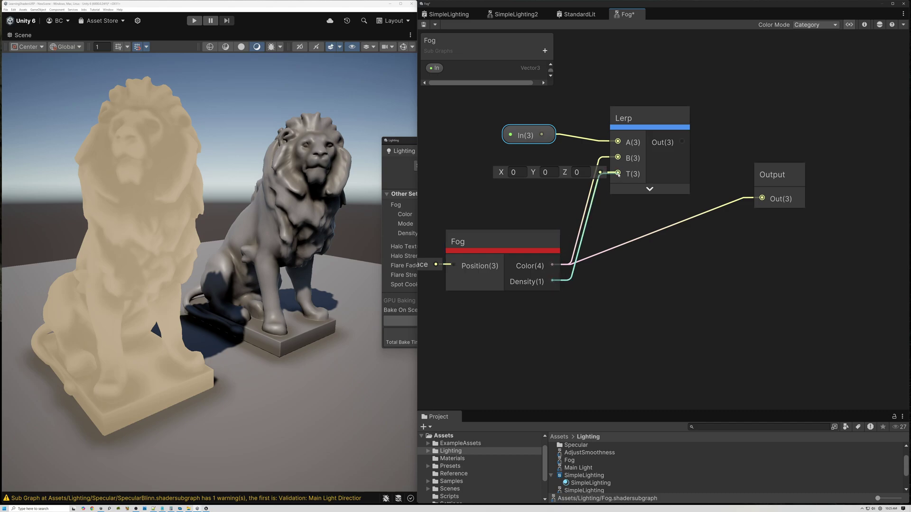
drag(523, 239, 520, 172)
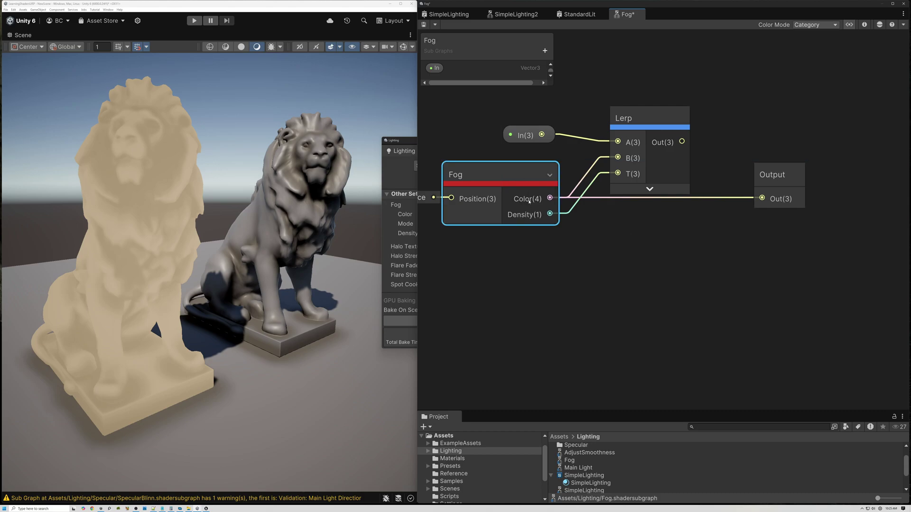
click(531, 135)
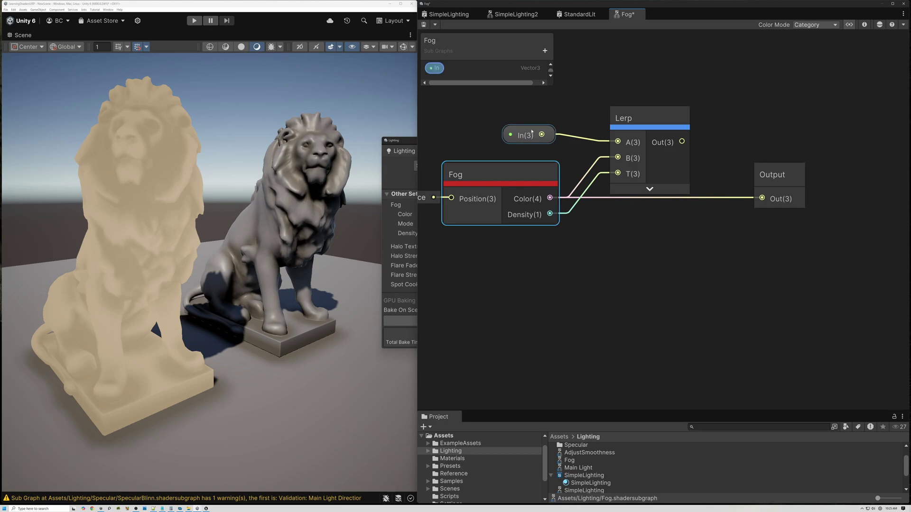
drag(682, 141, 761, 198)
drag(656, 115, 652, 164)
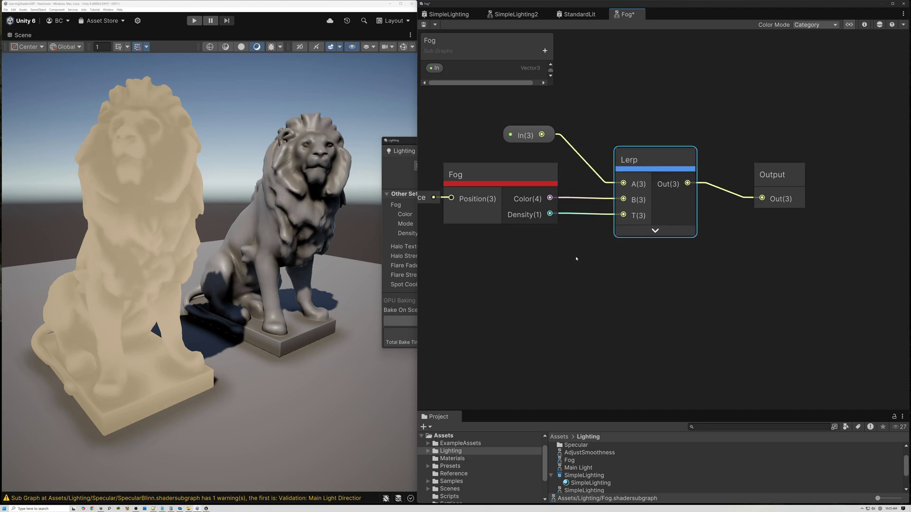
middle_drag(577, 257, 611, 277)
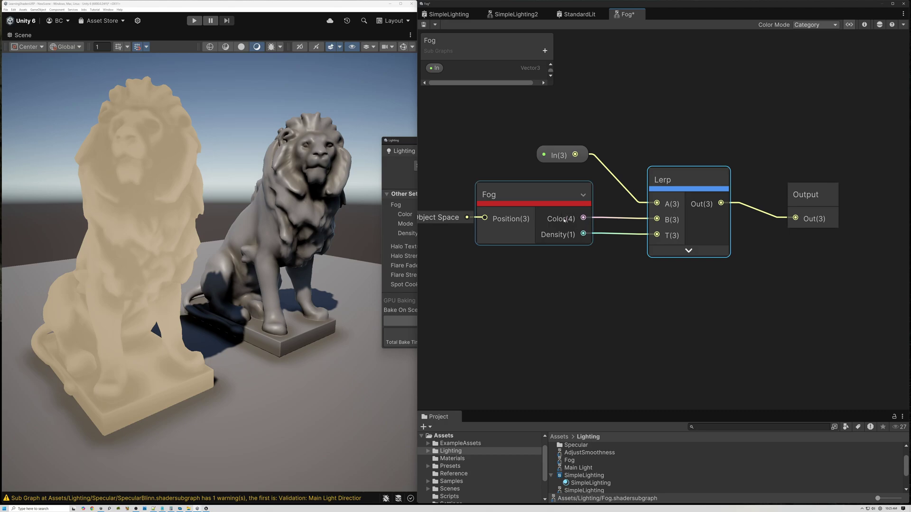
click(563, 157)
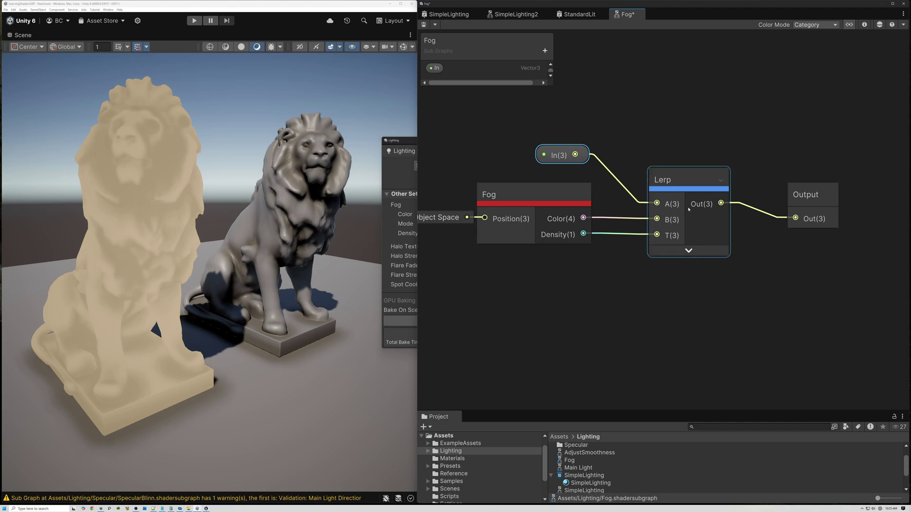
click(425, 25)
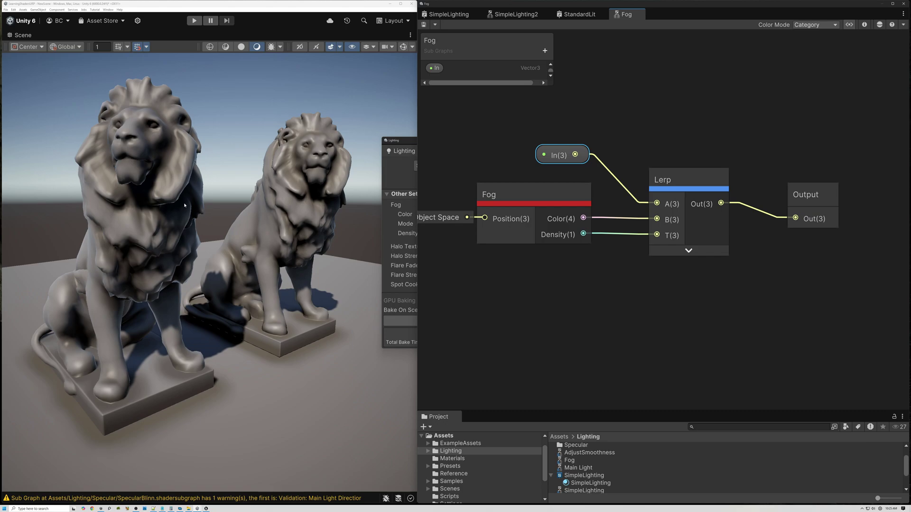
Step: Fly the Scene camera around and toward the two lion statues
alt+drag(259, 198, 252, 198)
scroll(251, 198, down, 6)
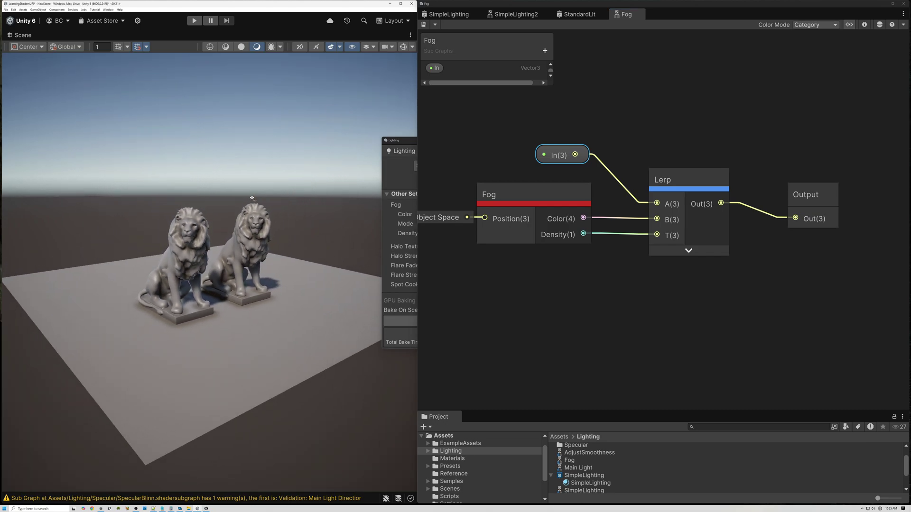
key(s)
right_drag(252, 199, 249, 213)
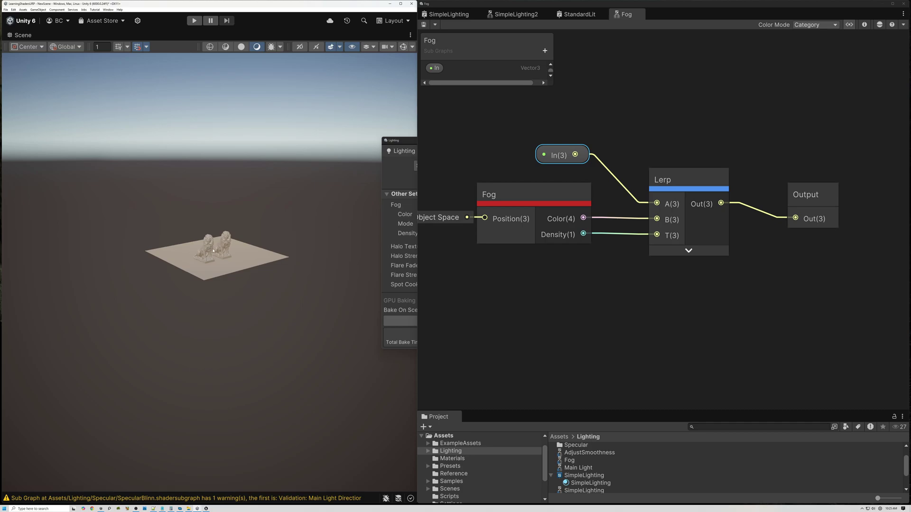
right_drag(223, 261, 223, 258)
key(w)
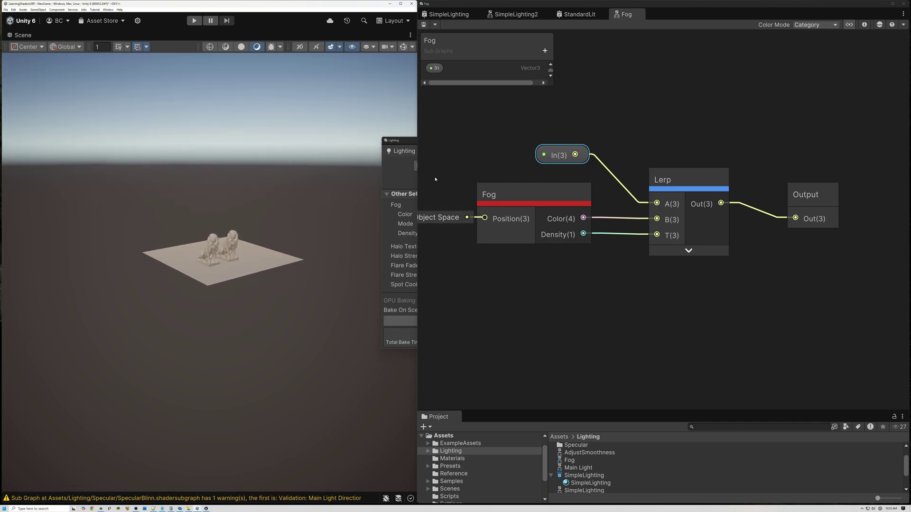
Step: Set the Lighting window's Fog Density to 0.1 and save the scene
click(408, 141)
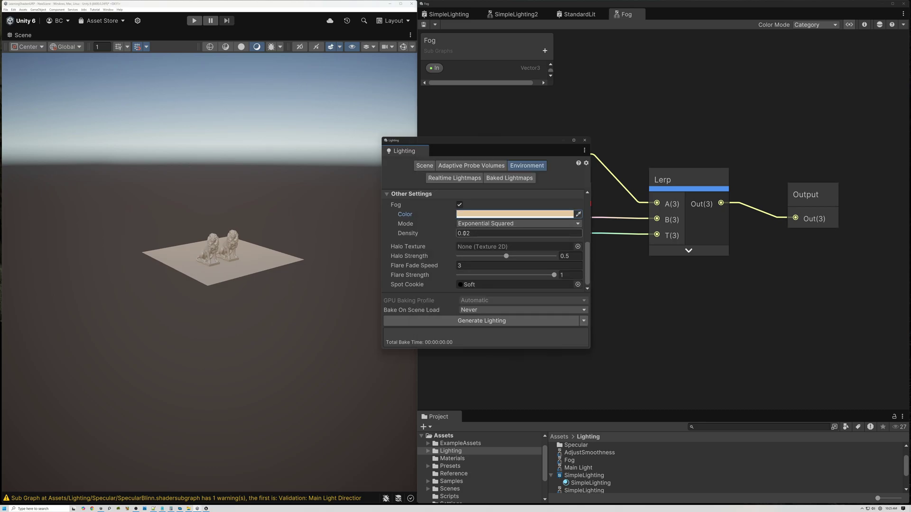
click(483, 234)
text(0.1)
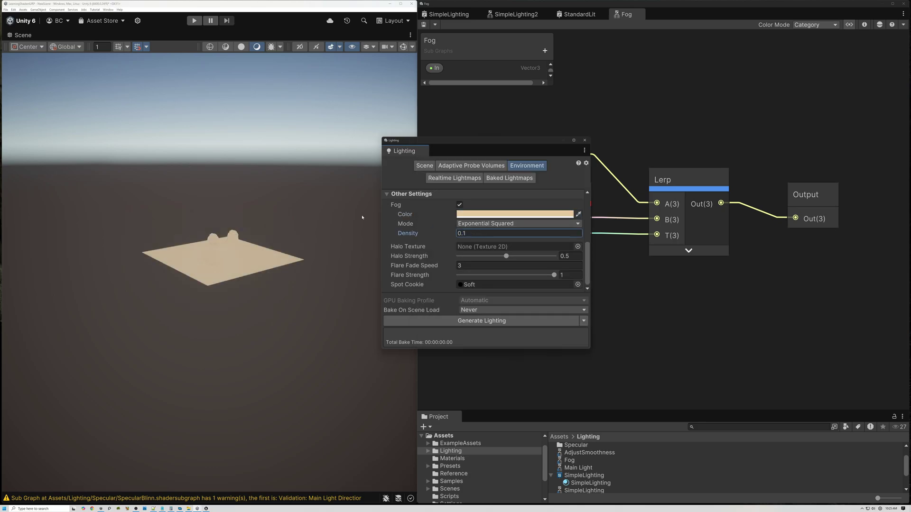
key(ctrl+s)
key(w)
Step: Fly the Scene camera back, sideways and forward to view the lions through the denser fog
right_drag(324, 237, 331, 239)
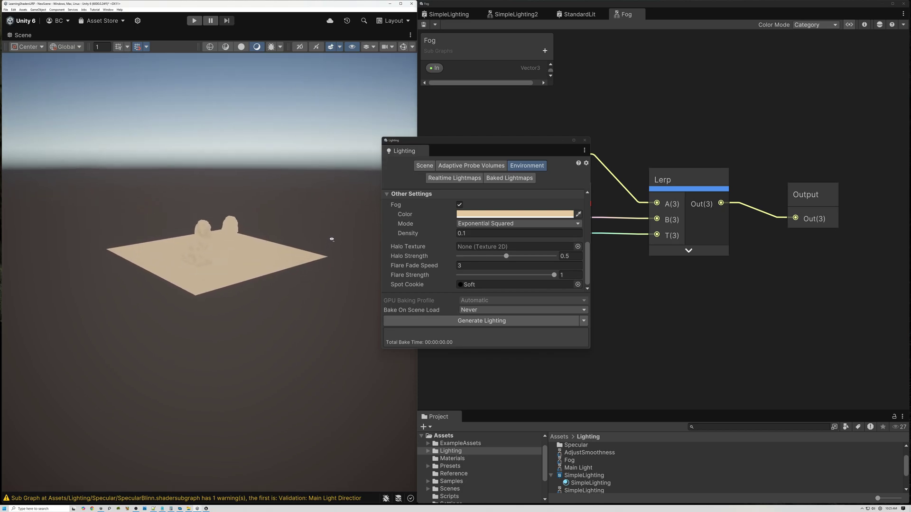
scroll(332, 239, up, 8)
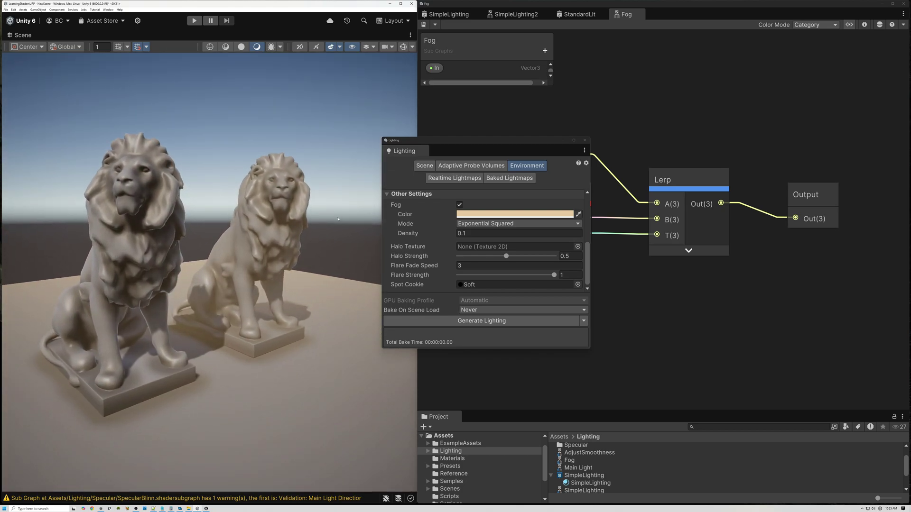
key(s)
right_drag(306, 215, 3, 254)
key(d)
key(w)
key(d)
right_drag(189, 256, 289, 251)
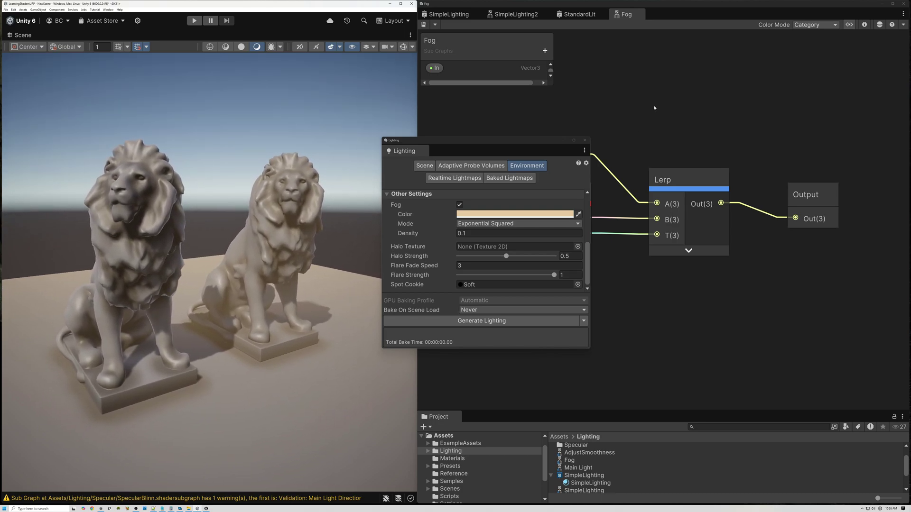
Step: Close the Lighting window and add a Reflection Probe node found by searching 'refl'
click(584, 140)
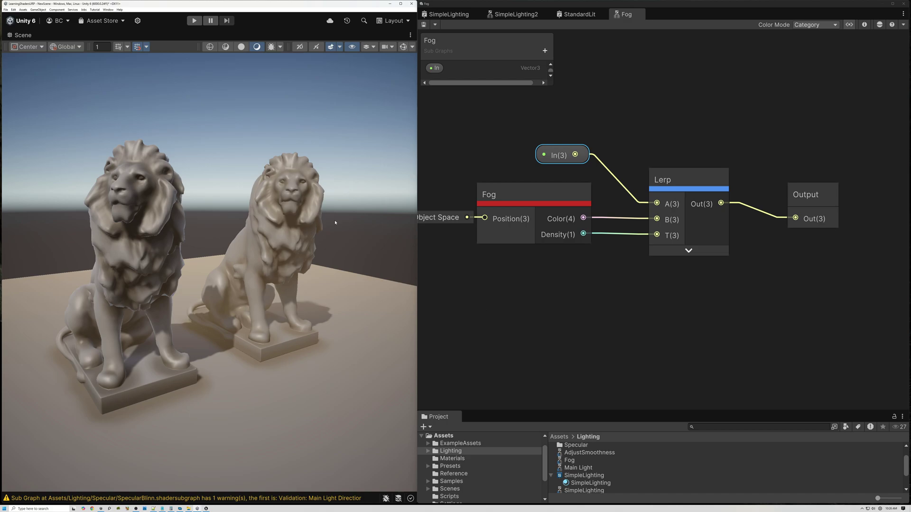
middle_drag(521, 320, 569, 288)
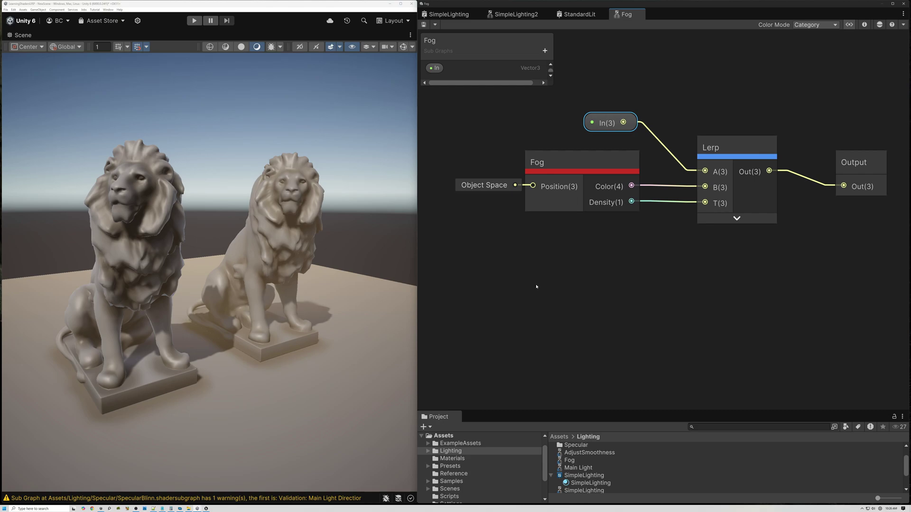
key(space)
text(refl)
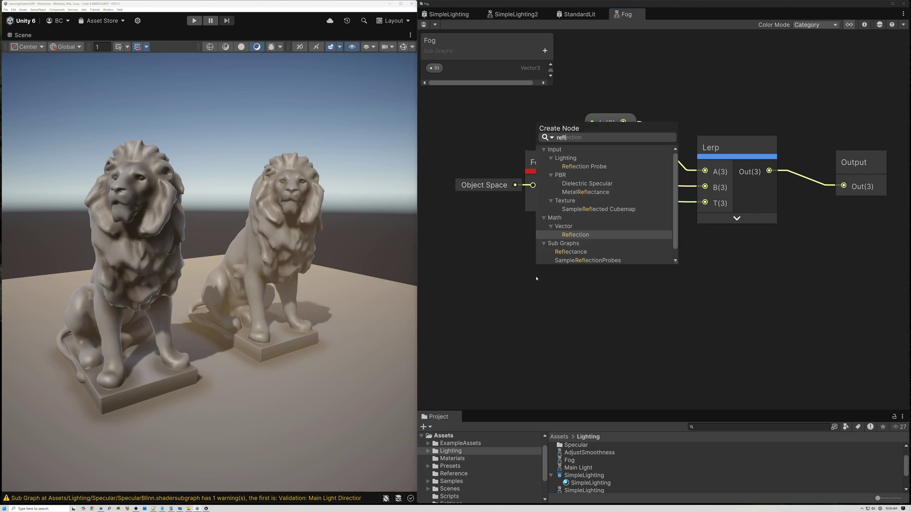
click(589, 167)
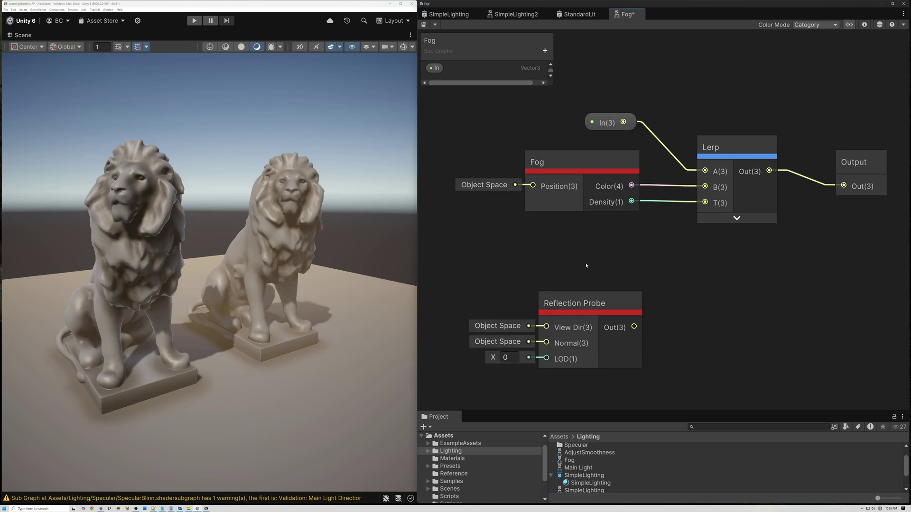
Step: Wire the Reflection Probe's Out(3) straight into the Output's Out(3) and save the sub graph
middle_drag(588, 306, 599, 268)
drag(598, 269, 612, 244)
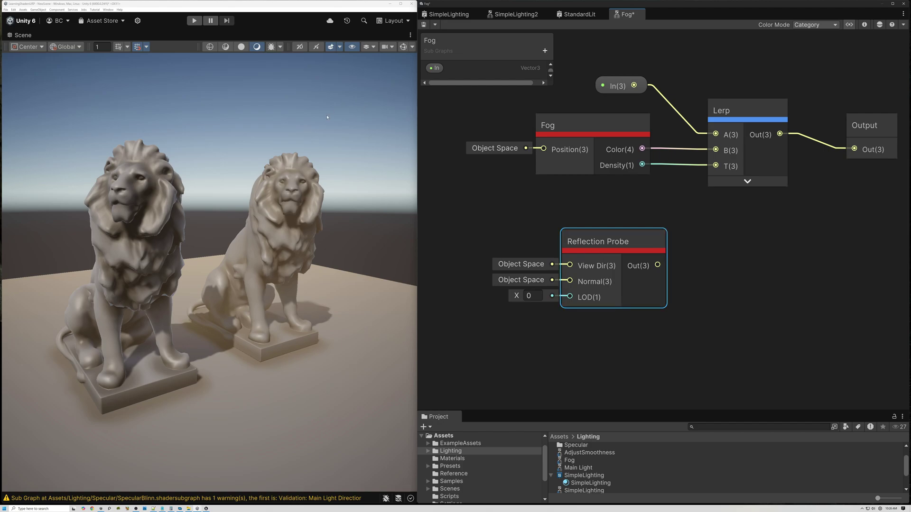
middle_drag(658, 266, 606, 300)
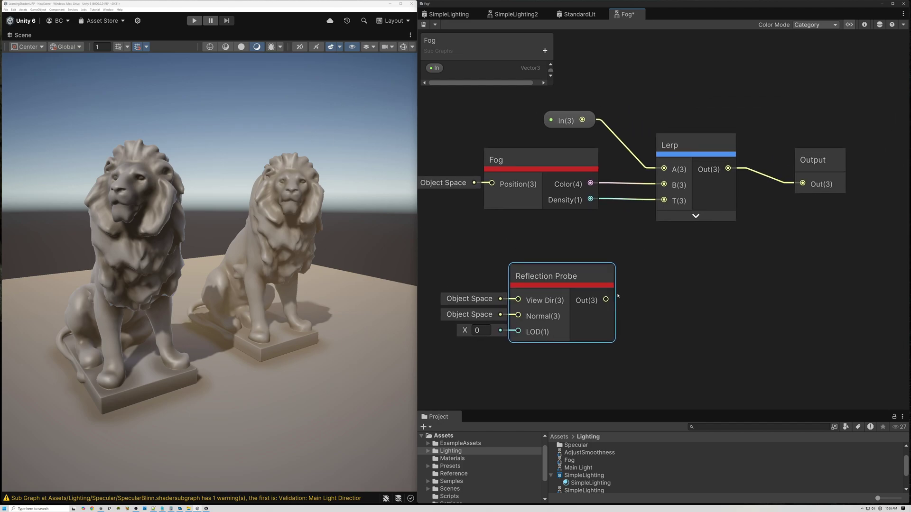
drag(606, 300, 802, 184)
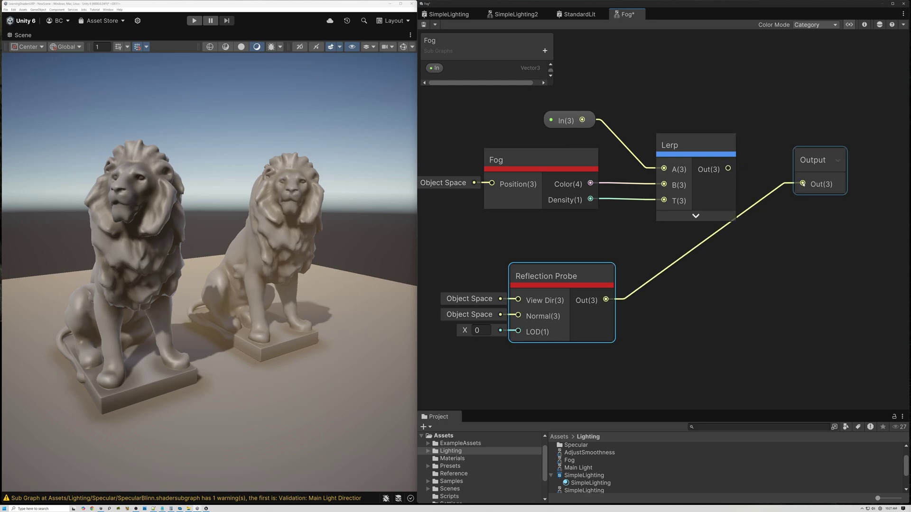
click(424, 25)
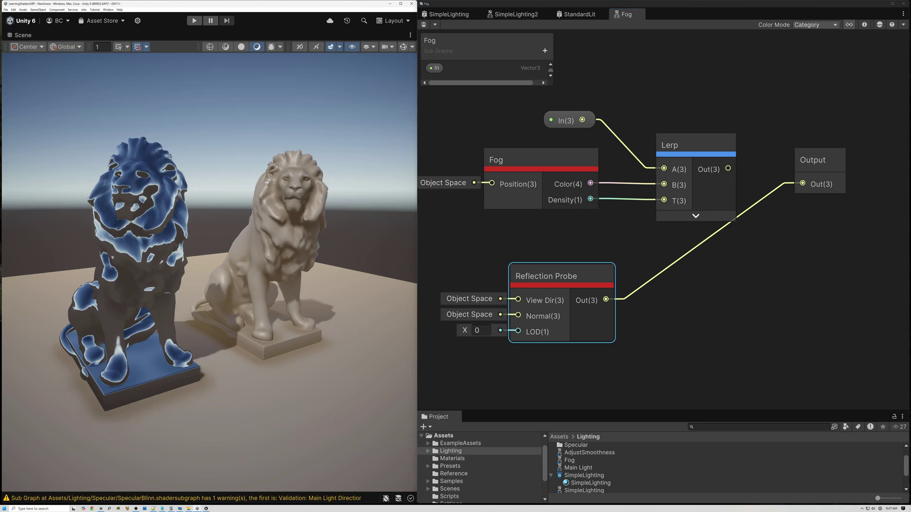
Step: Orbit and zoom the Scene view to inspect the lion's blue reflections
middle_drag(199, 207, 252, 192)
alt+drag(252, 191, 253, 164)
scroll(239, 153, down, 5)
scroll(253, 189, up, 2)
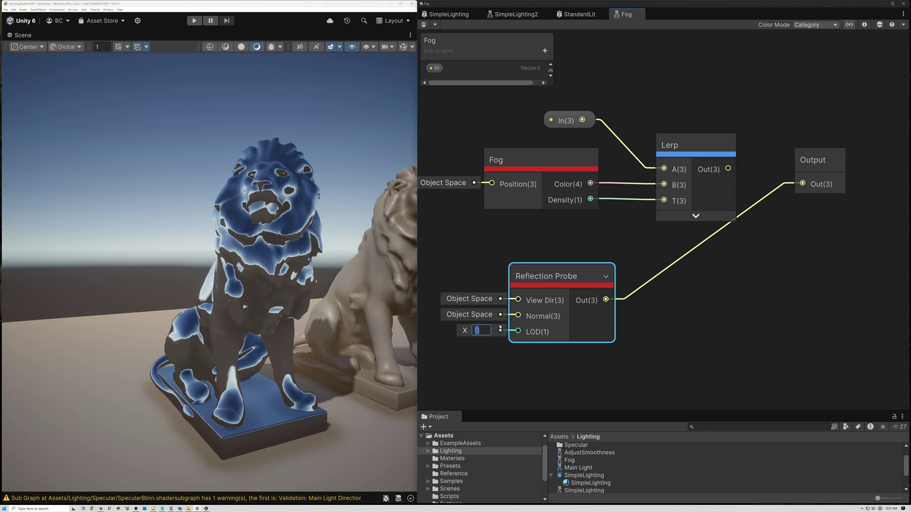
Step: Set the Reflection Probe node's LOD to 5, save, and check the lion's side
drag(562, 274, 620, 255)
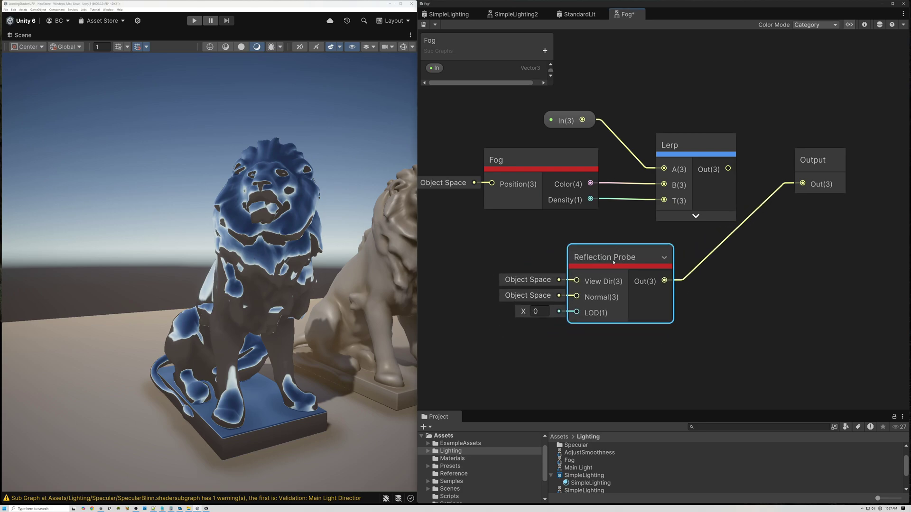
click(541, 312)
text(5)
click(545, 257)
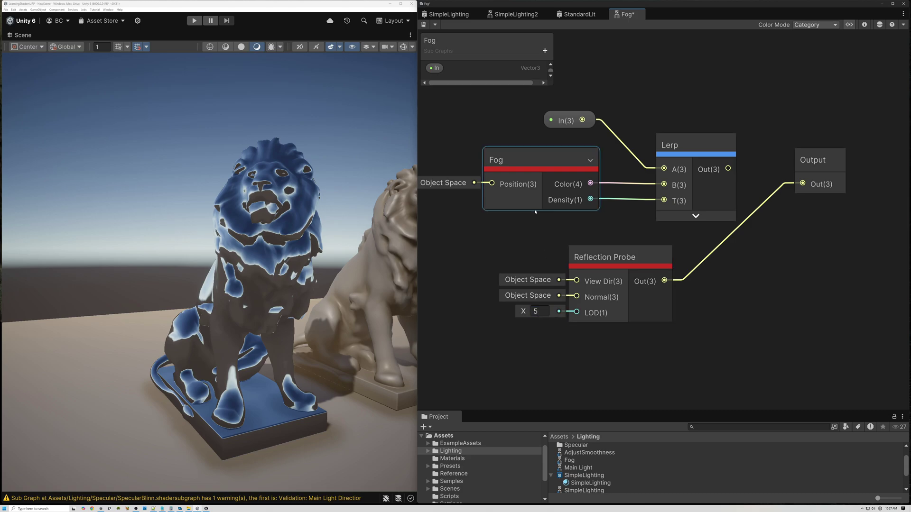
click(424, 25)
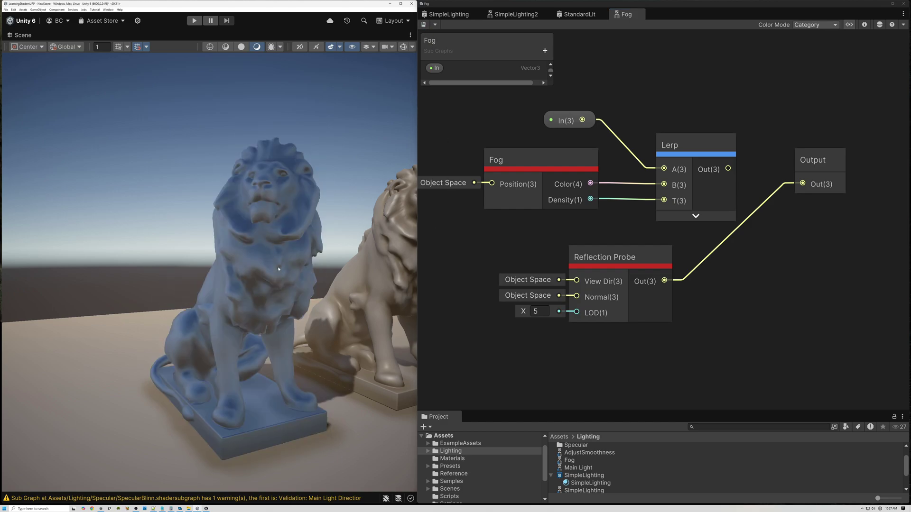
alt+drag(268, 250, 280, 265)
Step: Raise the Reflection Probe LOD to 7 and save for a blurrier blue reflection
click(545, 311)
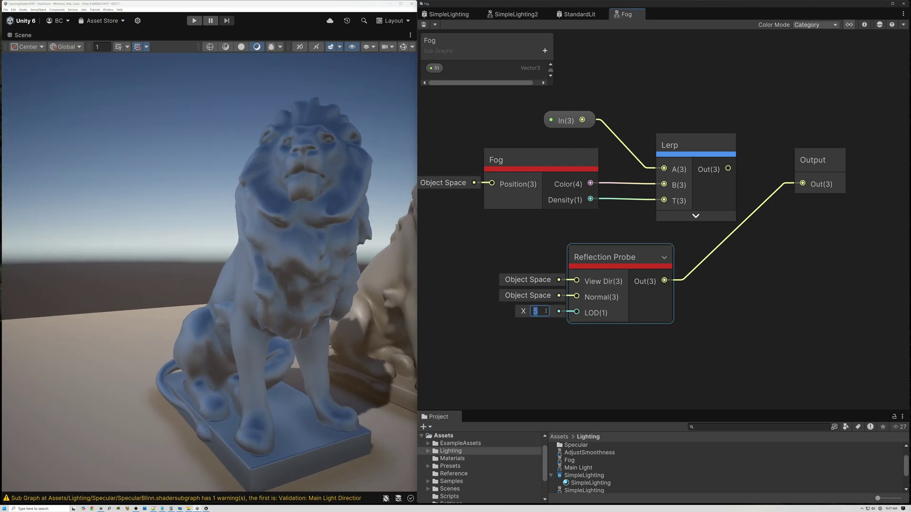
text(7)
click(424, 24)
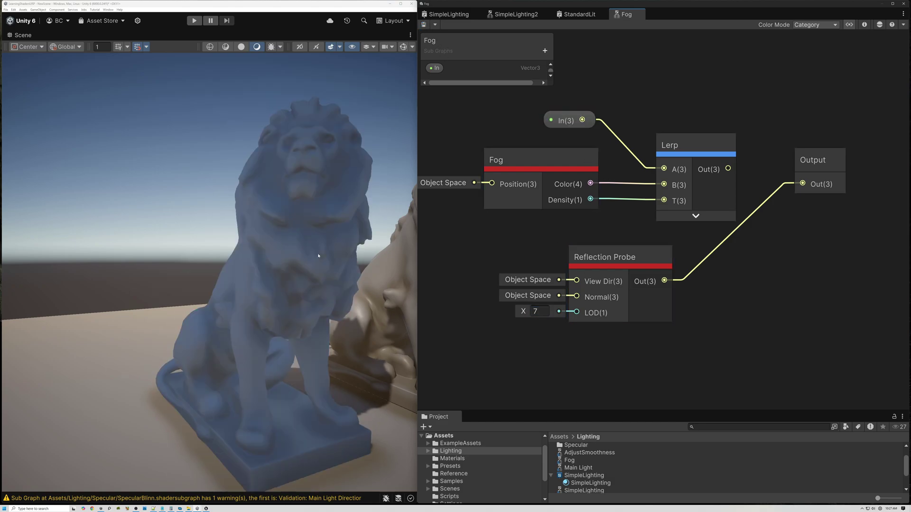
alt+drag(300, 265, 250, 257)
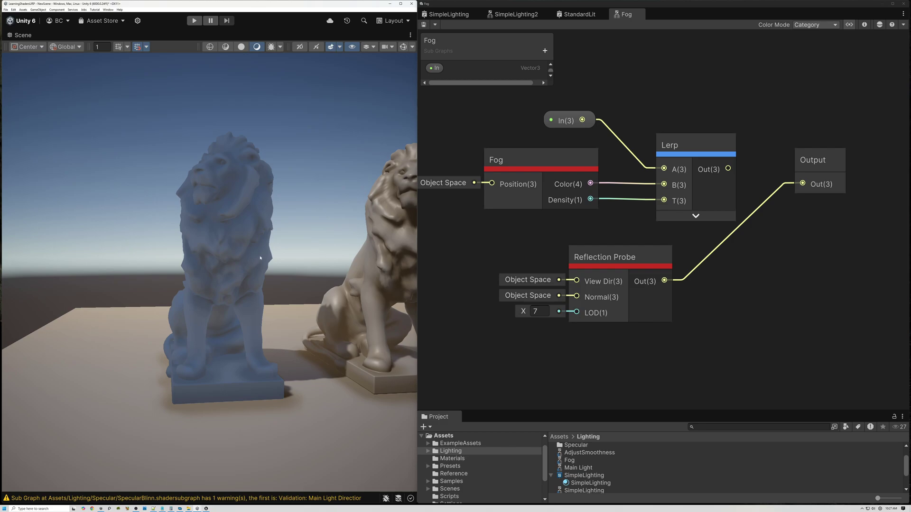
drag(612, 257, 537, 255)
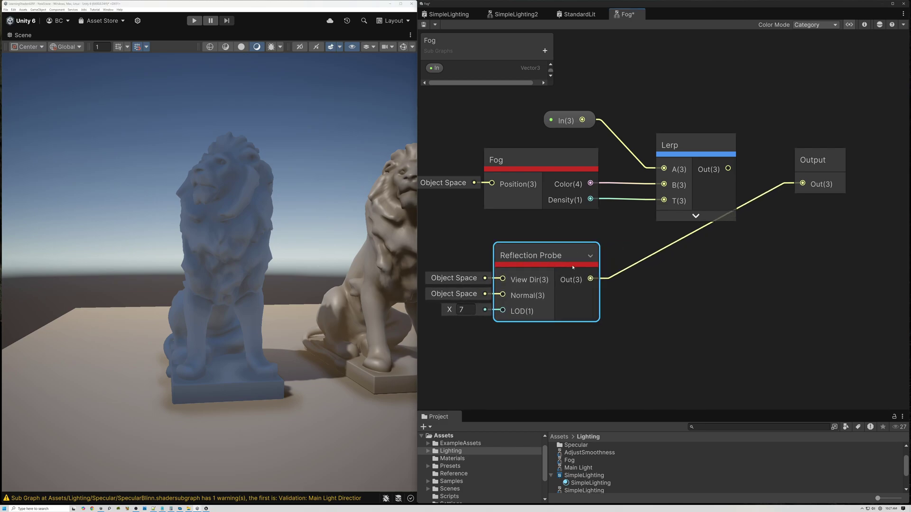
Step: Feed the Reflection Probe colour into Lerp's B, route the Lerp result to Output, and save
drag(590, 280, 663, 184)
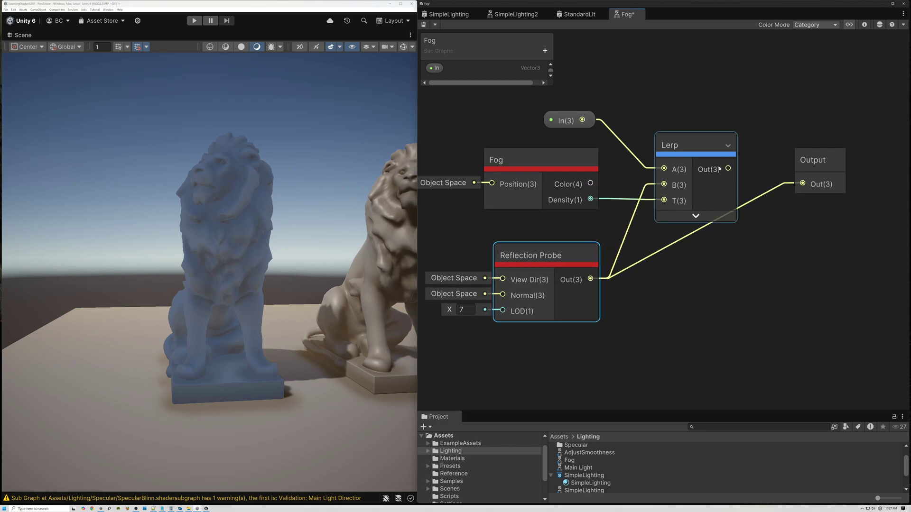
drag(729, 170, 802, 184)
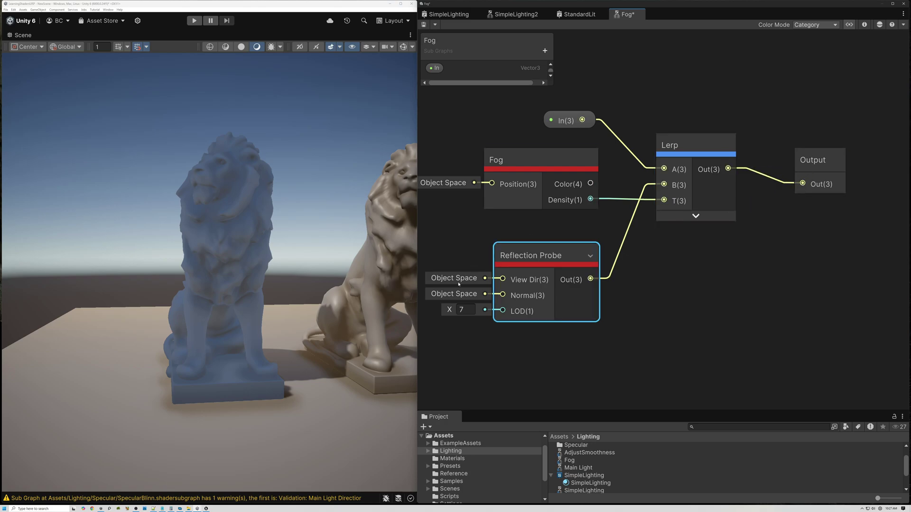
click(470, 264)
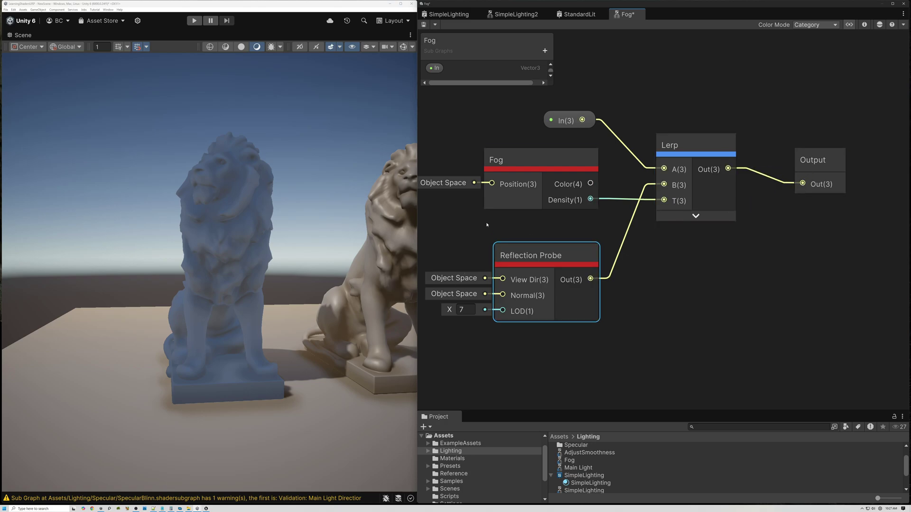
click(424, 24)
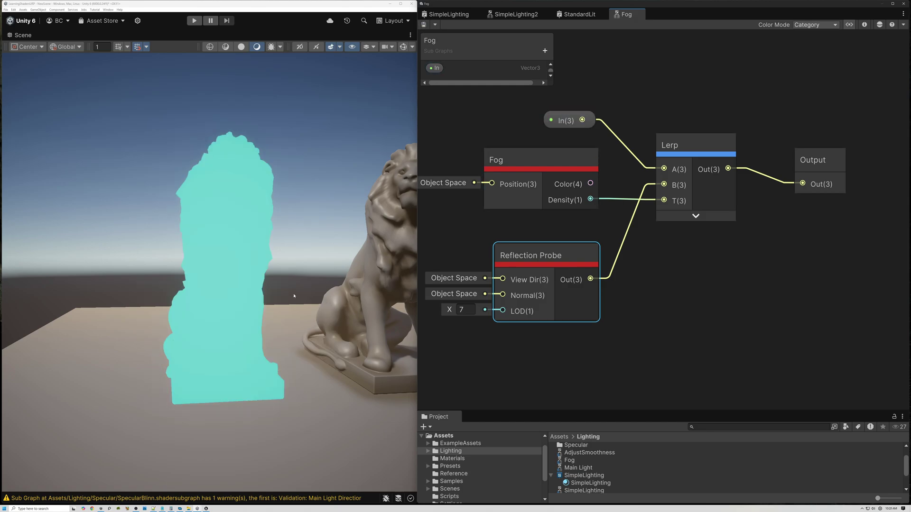
Step: Fly and zoom the Scene camera to view the two lions up close
mouse_move(304, 239)
right_down()
mouse_move(301, 272)
mouse_move(307, 237)
right_up()
key(s)
key(w)
scroll(307, 238, down, 5)
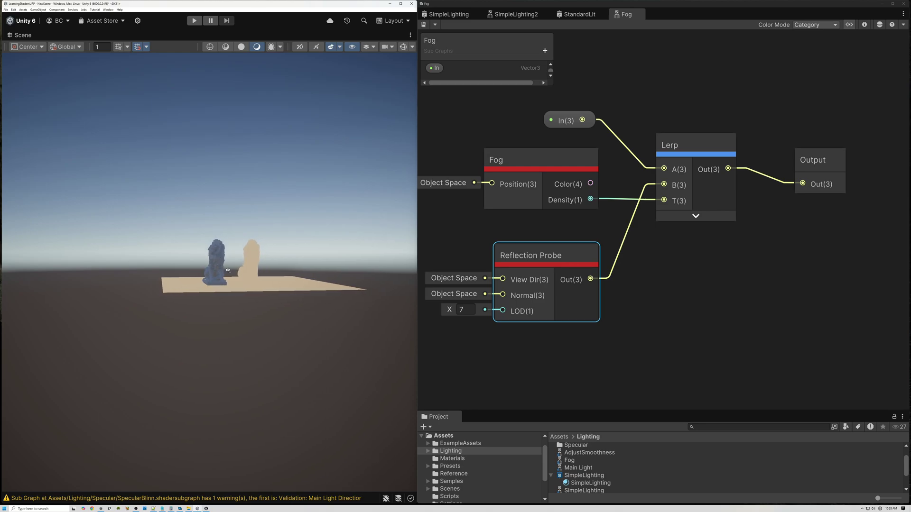
scroll(228, 271, up, 10)
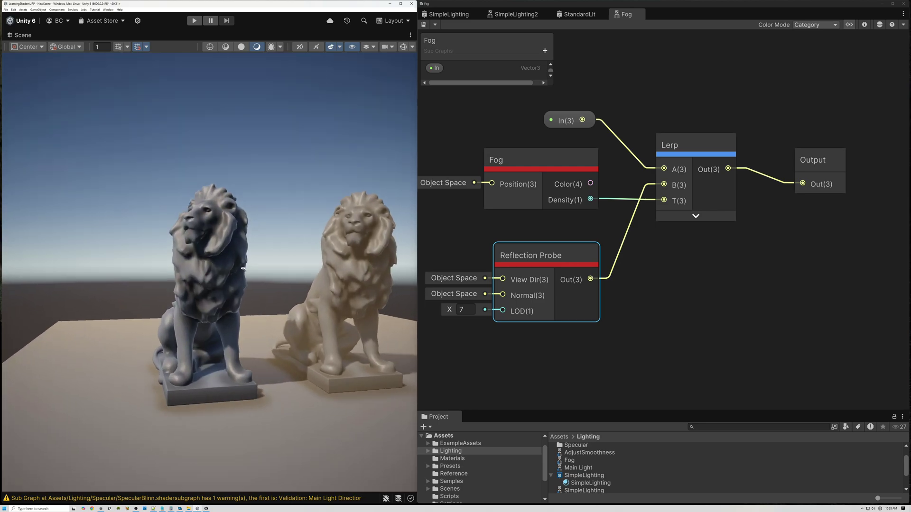
right_drag(243, 268, 249, 272)
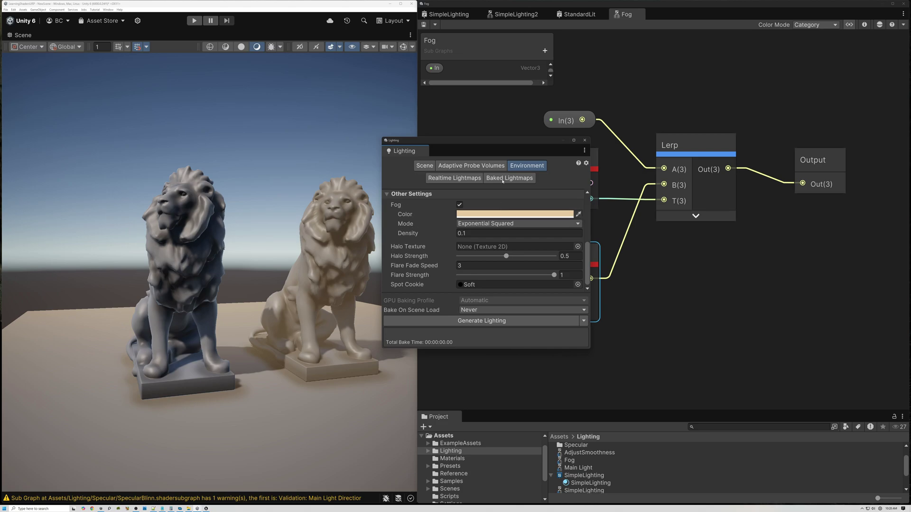
Step: Move the Lighting window off the graph nodes and connect the fog colour to Lerp's B input
drag(505, 143, 767, 244)
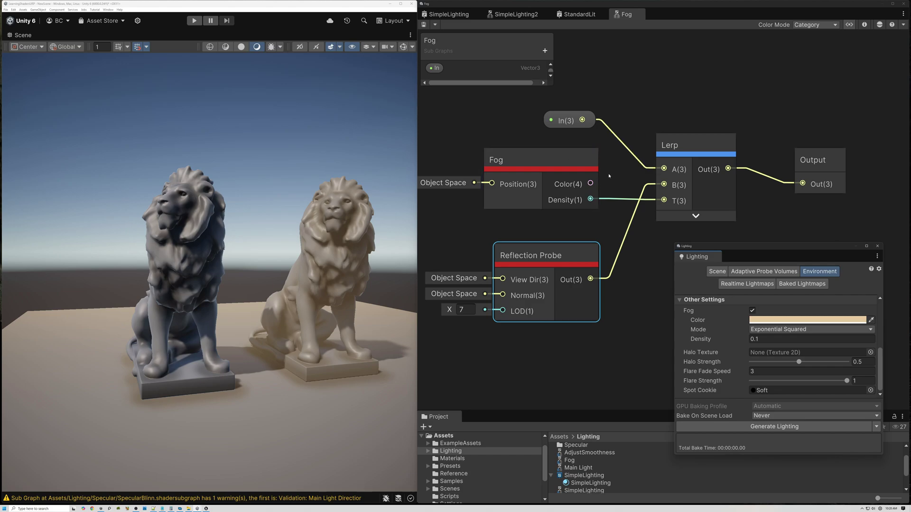
drag(590, 184, 663, 184)
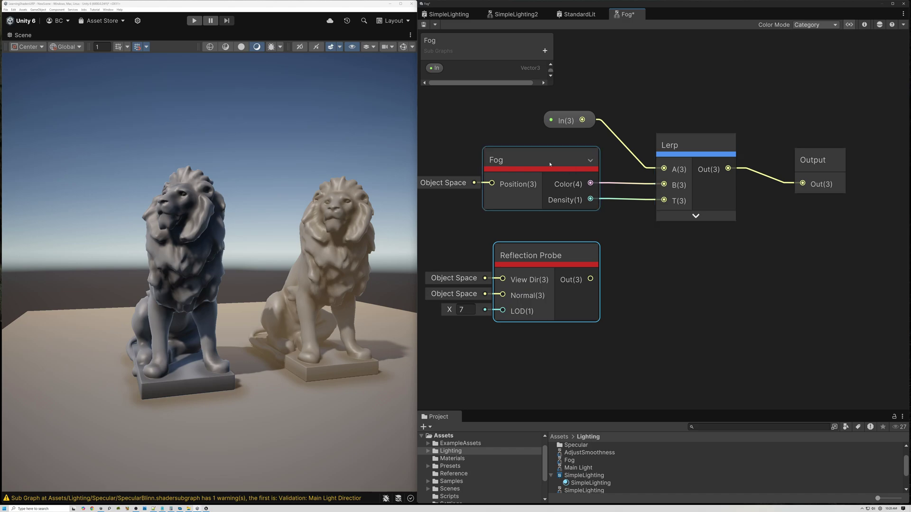
Step: Wire Fog Color(4) into Lerp B(3) in place of the Reflection Probe, recentre, and save
drag(548, 164, 558, 169)
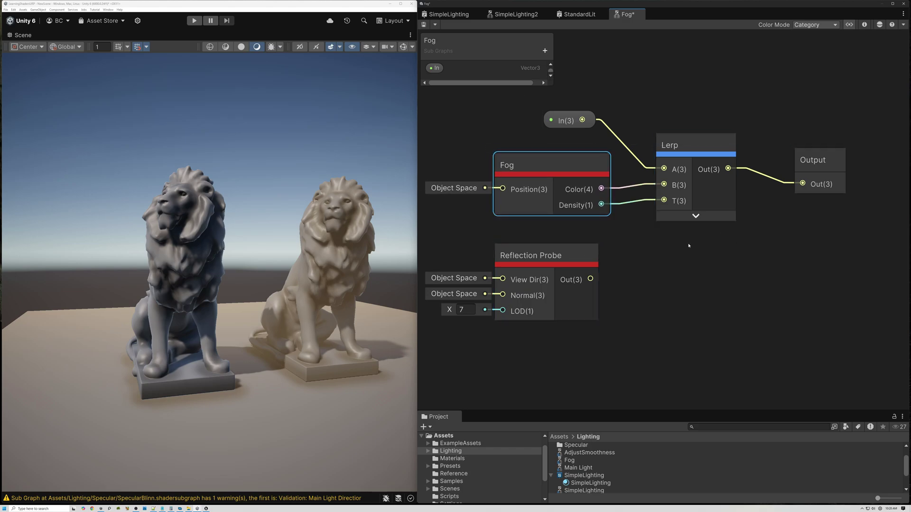
middle_drag(656, 274, 711, 294)
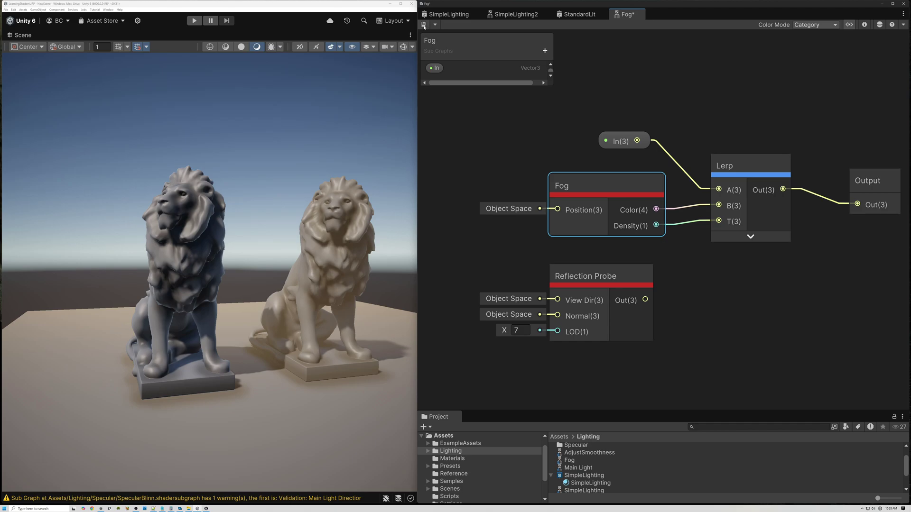
click(423, 25)
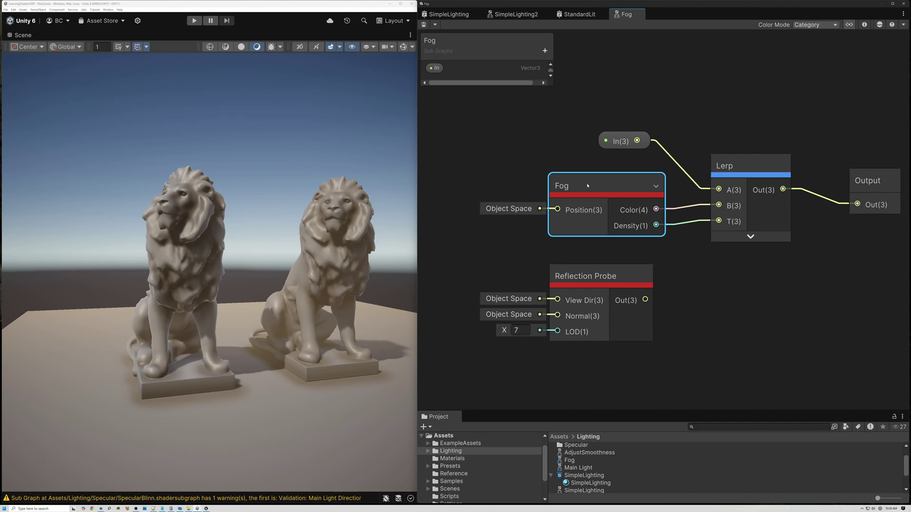
Step: Open the SimpleLighting2 graph and point out its DiffuseLambert and SpecularBlinn nodes
click(577, 14)
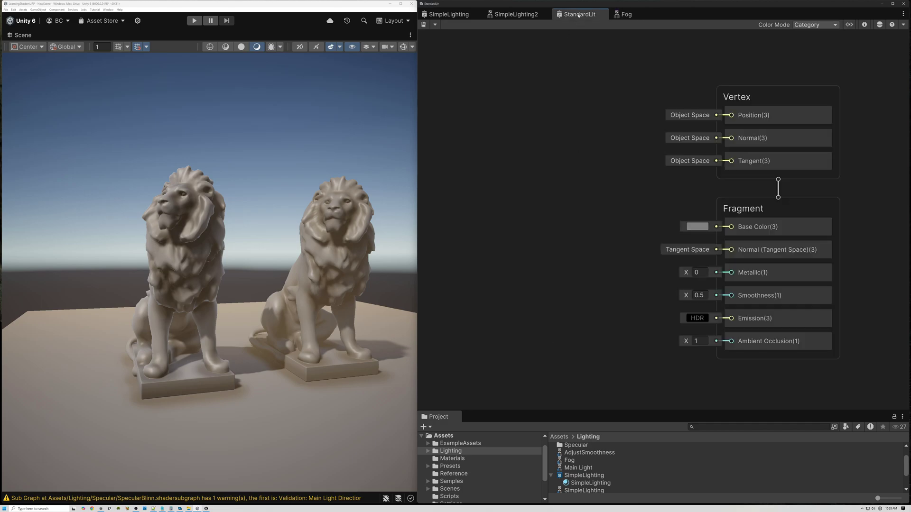
click(523, 18)
middle_drag(565, 167, 799, 169)
middle_drag(449, 72, 665, 95)
scroll(606, 94, up, 3)
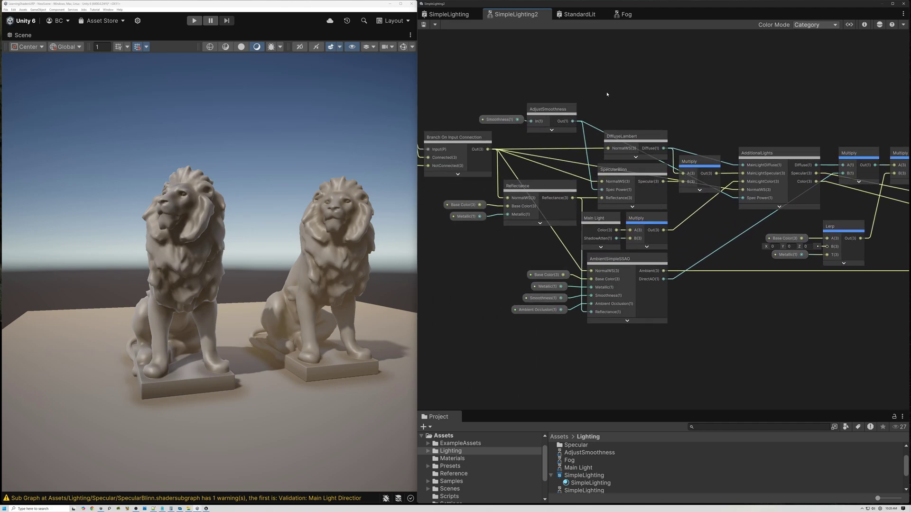
scroll(608, 94, up, 2)
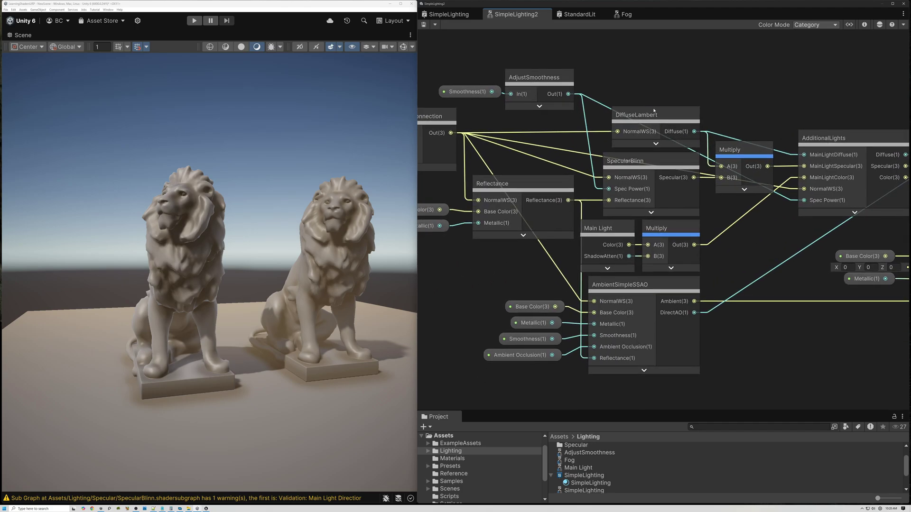
click(656, 116)
scroll(656, 117, up, 1)
scroll(656, 117, up, 2)
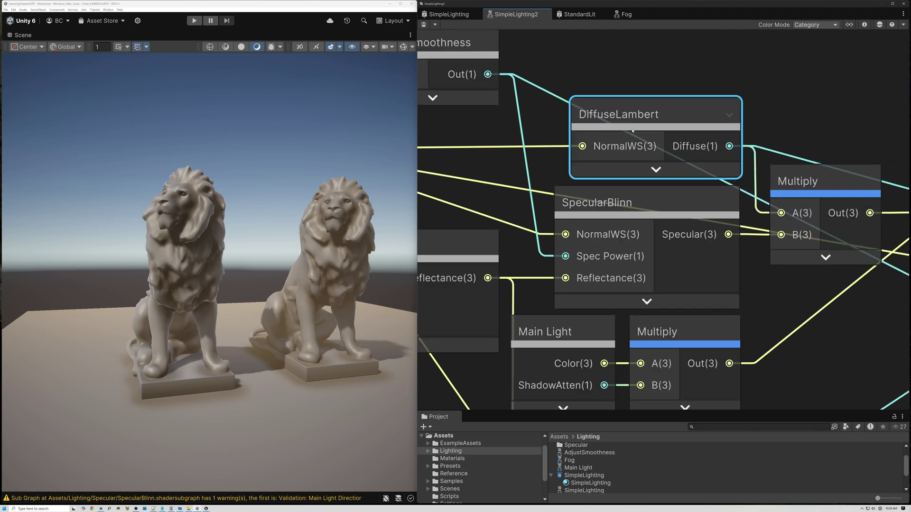
click(662, 228)
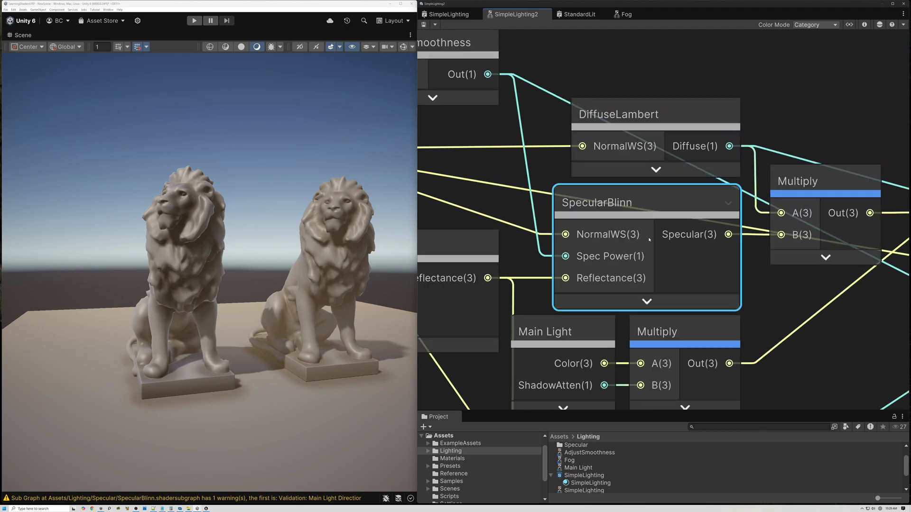
Step: Point out the AmbientSimpleSSAO and Reflectance nodes in the lighting chain
middle_drag(662, 229, 665, 118)
scroll(665, 117, down, 2)
click(626, 262)
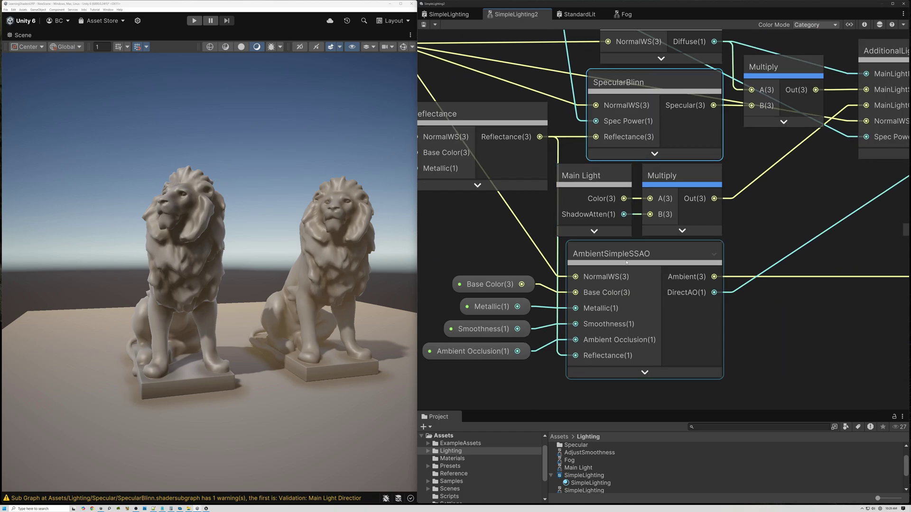
click(597, 259)
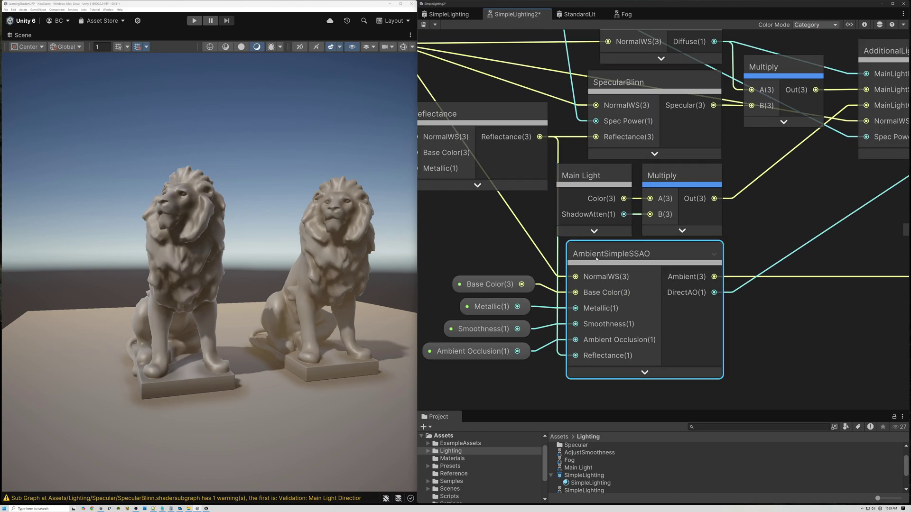
middle_drag(794, 193, 816, 212)
click(513, 147)
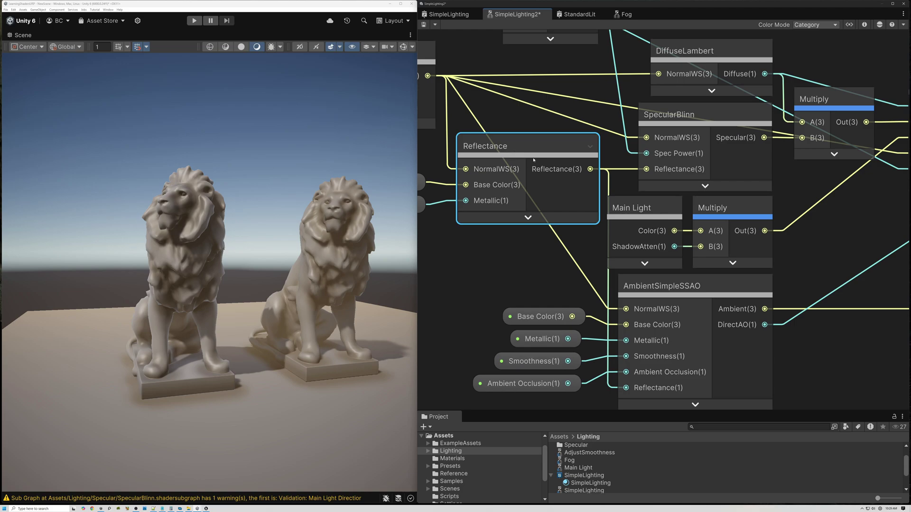
click(693, 285)
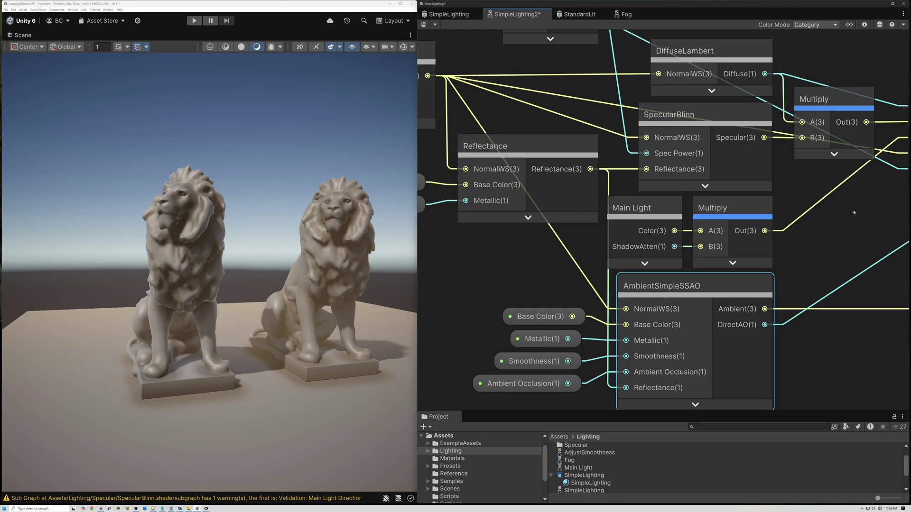
Step: Follow the chain through Multiply and Add to the Fog sub graph feeding the output
middle_drag(854, 213, 558, 267)
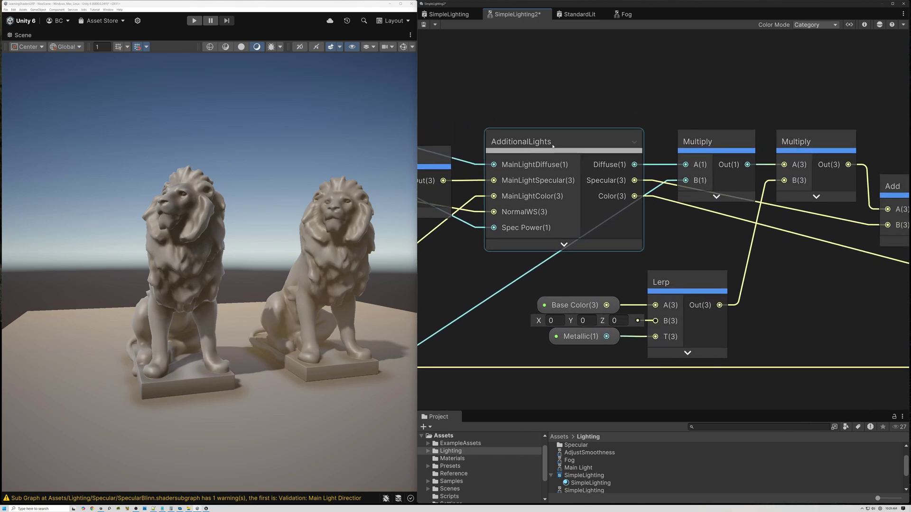
middle_drag(891, 119, 297, 32)
click(645, 240)
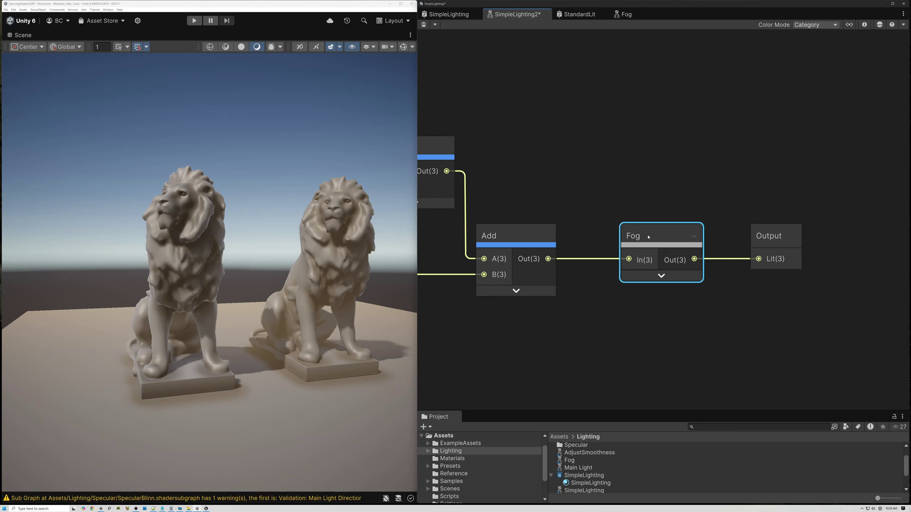
scroll(632, 212, down, 5)
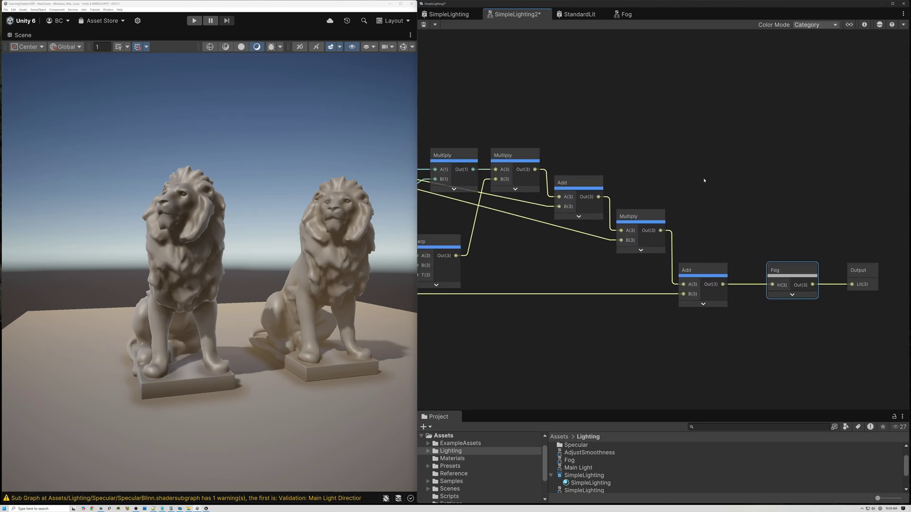
middle_drag(595, 138, 789, 156)
middle_drag(557, 126, 649, 125)
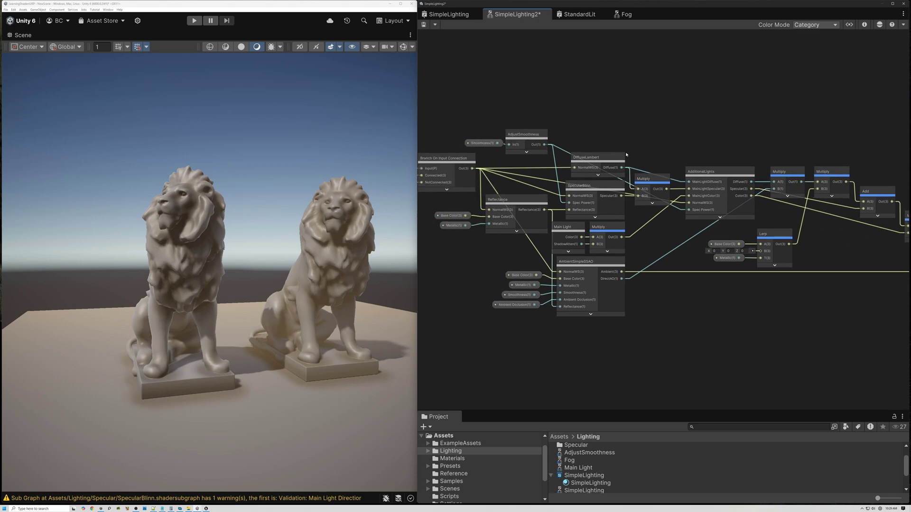
click(581, 264)
middle_drag(814, 223, 543, 218)
scroll(782, 250, up, 5)
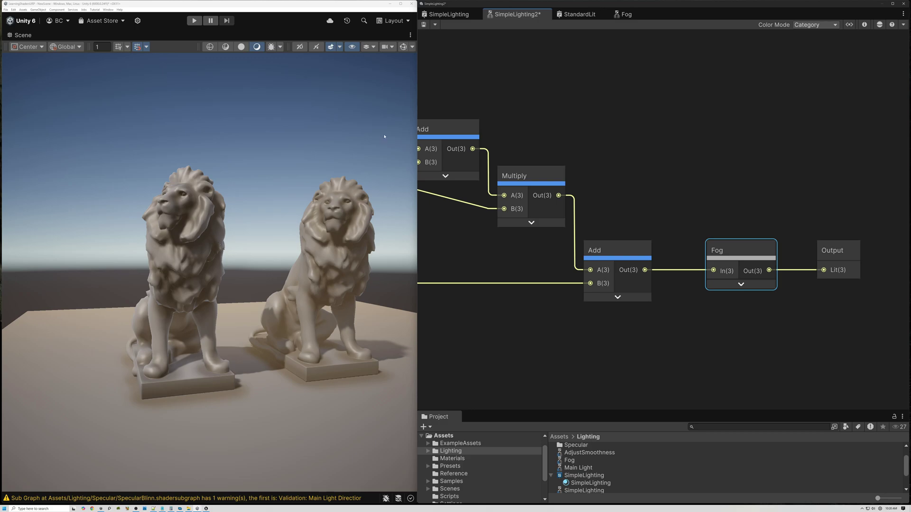
scroll(604, 149, down, 8)
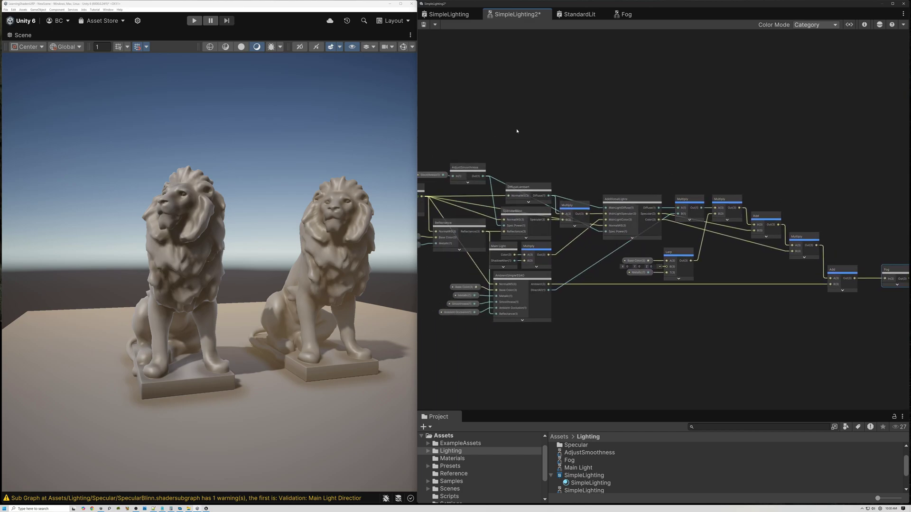
middle_drag(567, 162, 591, 130)
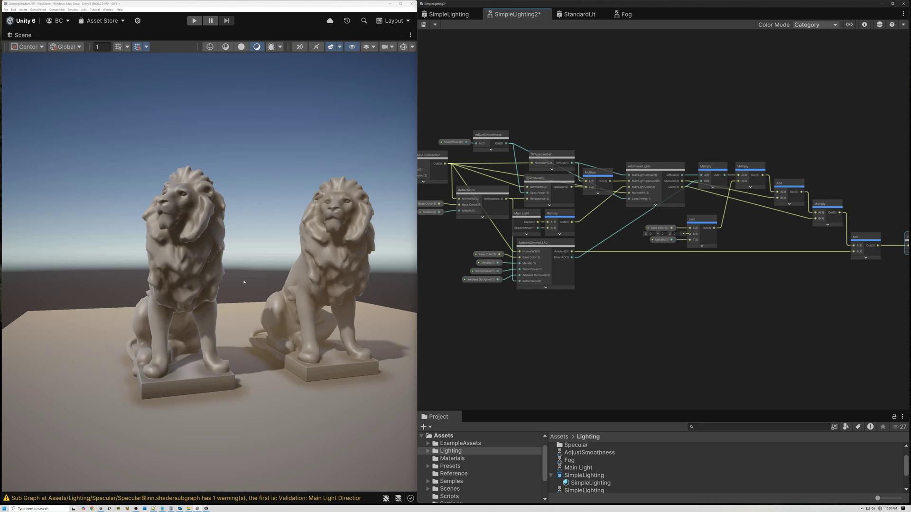
right_drag(244, 282, 262, 280)
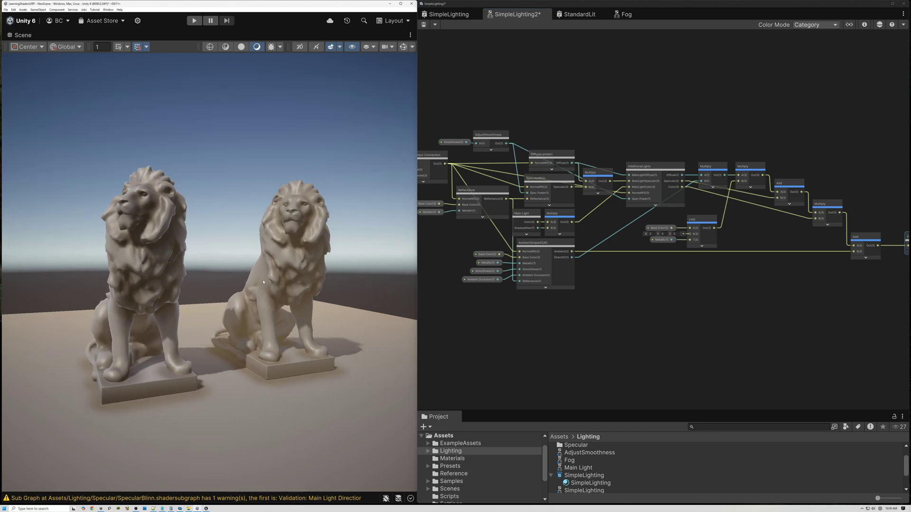
Step: Zoom out and in and orbit the Scene view to see the lions fade into the fog
scroll(264, 282, down, 5)
scroll(263, 282, up, 8)
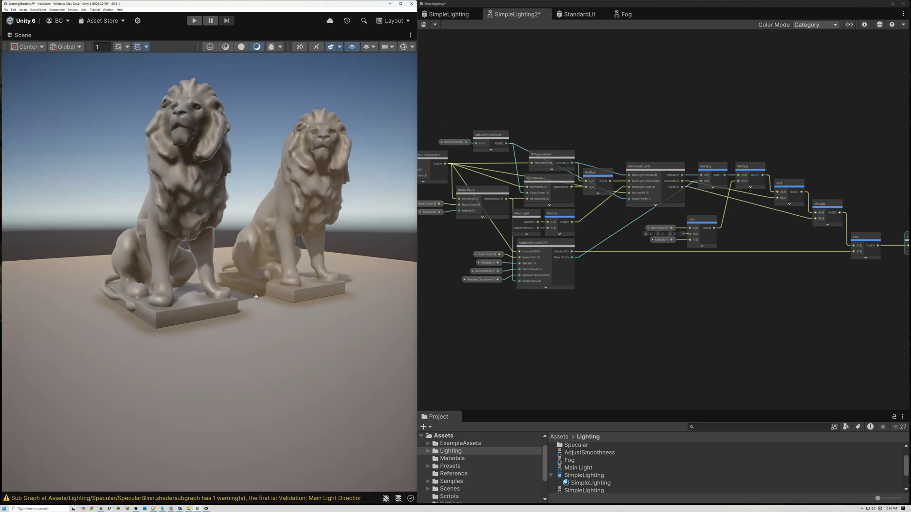
mouse_move(253, 278)
alt+mouse_down()
mouse_move(266, 270)
mouse_move(261, 276)
alt+mouse_up()
scroll(261, 277, down, 9)
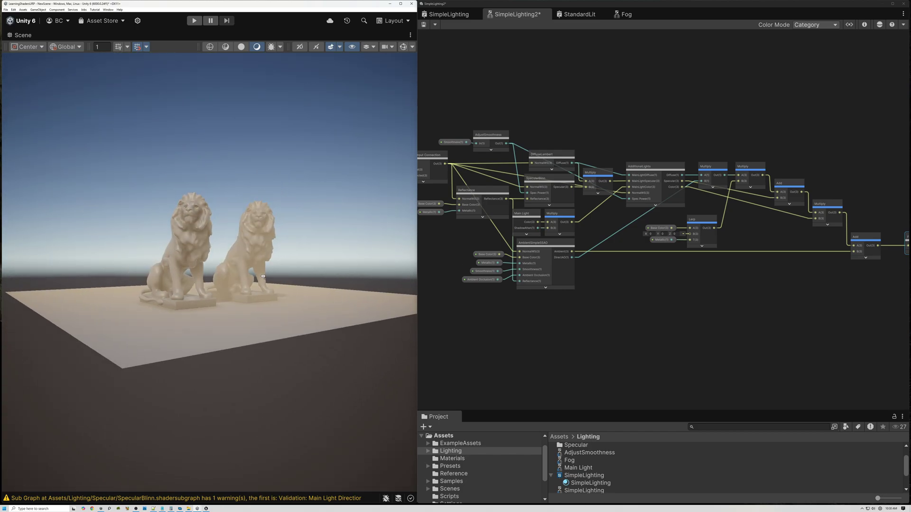
scroll(261, 276, up, 1)
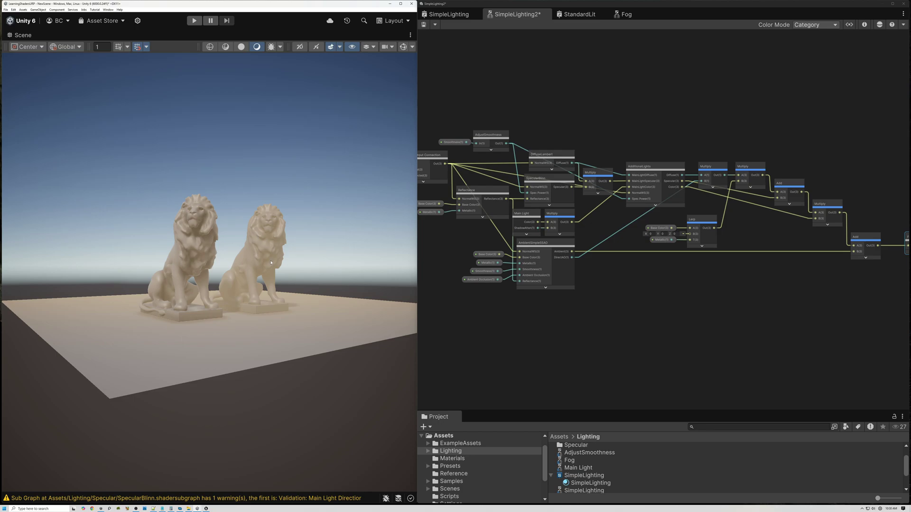
alt+drag(272, 274, 276, 267)
scroll(276, 267, up, 8)
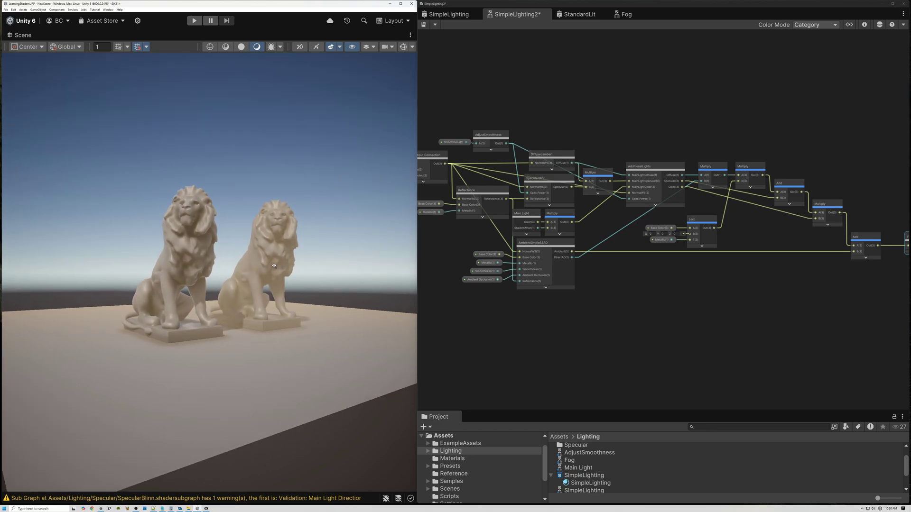